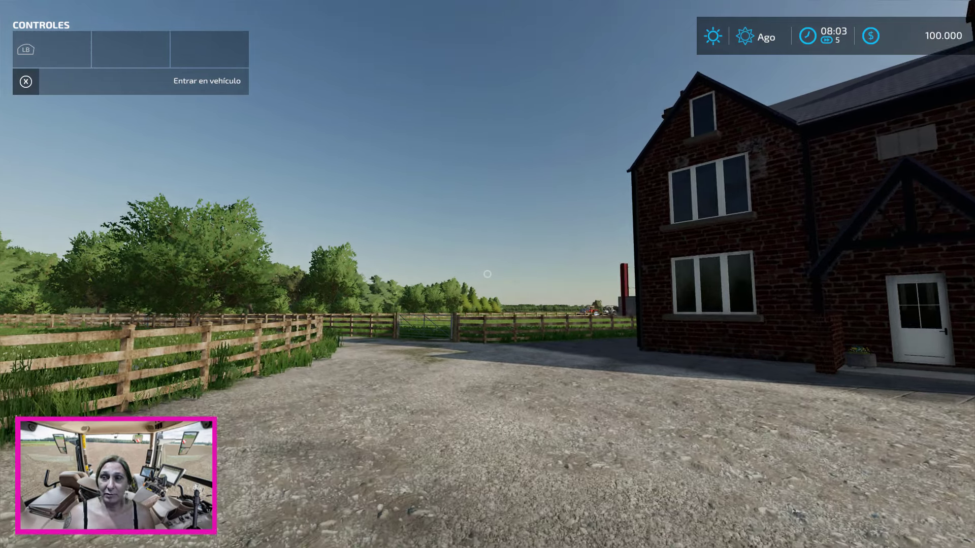
# Open the in-game sowing calendar and examine the planting and harvest seasons of all crops
pyautogui.press('Escape')
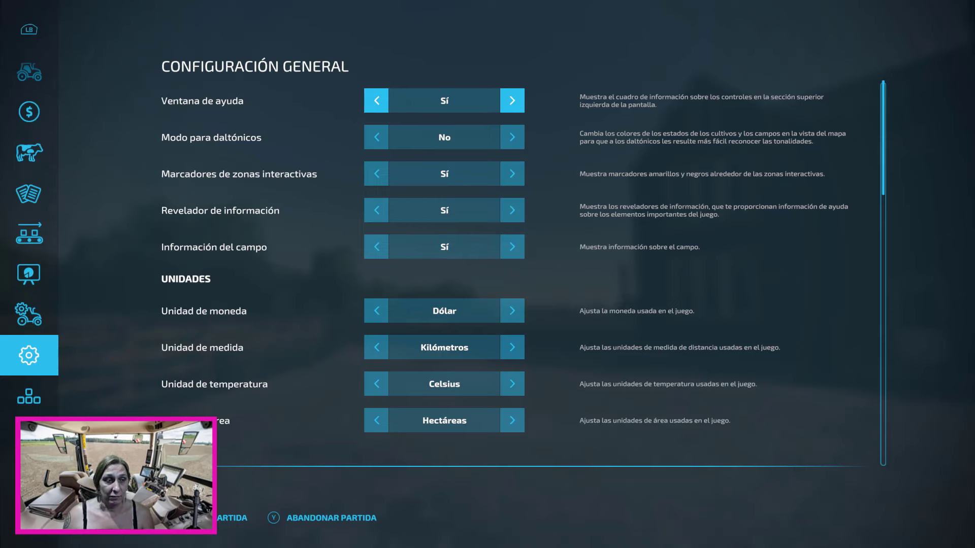
pyautogui.press('q')
pyautogui.press('q')
pyautogui.press('q')
pyautogui.press('q')
pyautogui.press('q')
pyautogui.press('q')
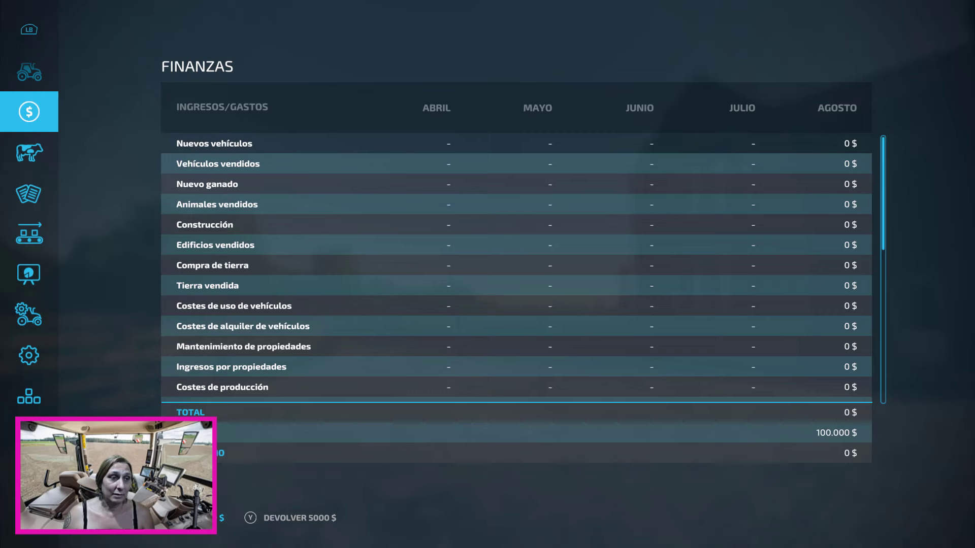
pyautogui.press('q')
pyautogui.press('q')
pyautogui.press('q')
pyautogui.press('q')
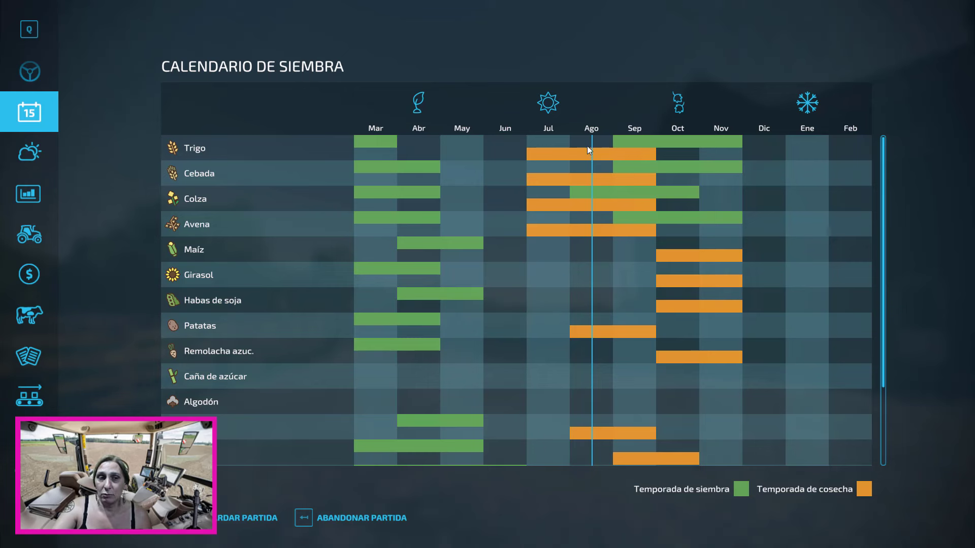
pyautogui.scroll(-4, 607, 236)
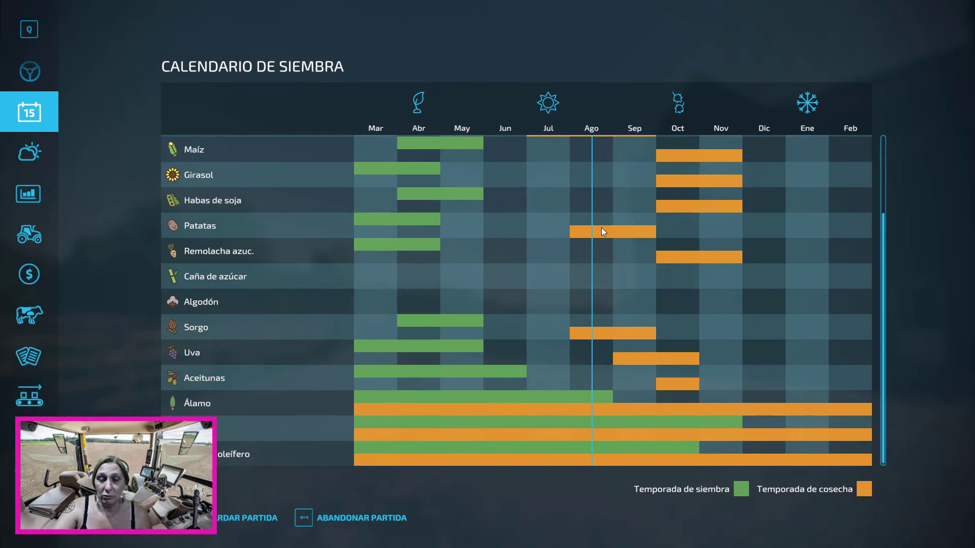
pyautogui.scroll(4, 603, 230)
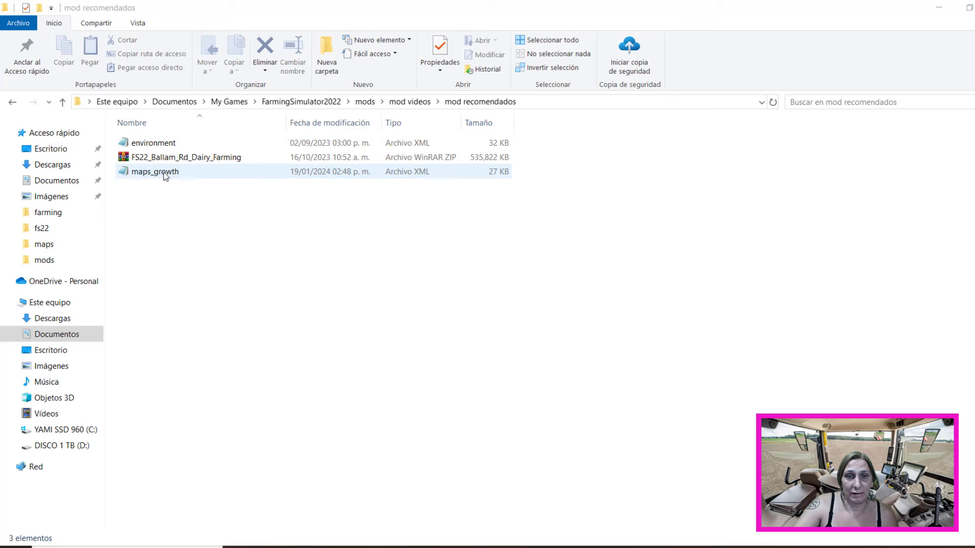
# In File Explorer's mod recomendados folder, open the environment XML file, check its latitude setting, and close it
pyautogui.doubleClick(152, 144)
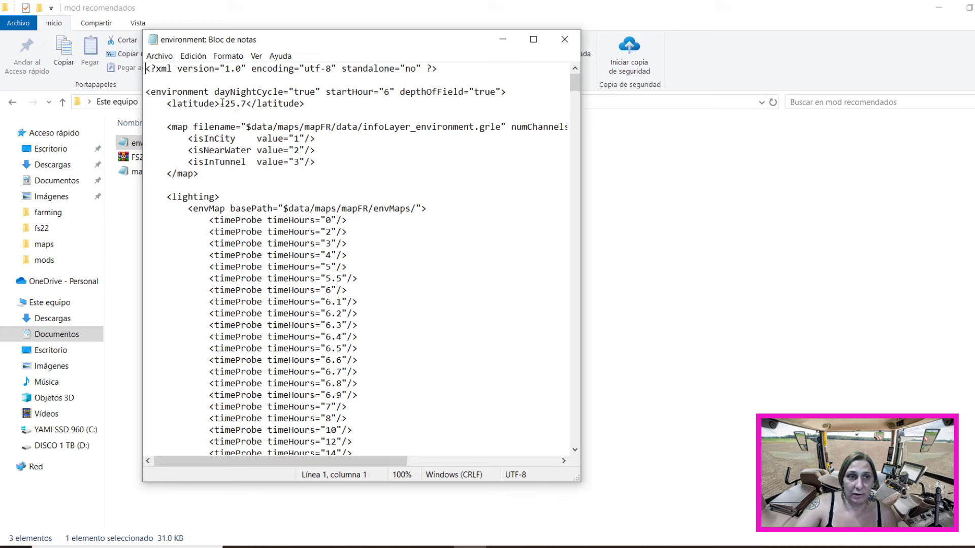
pyautogui.click(564, 39)
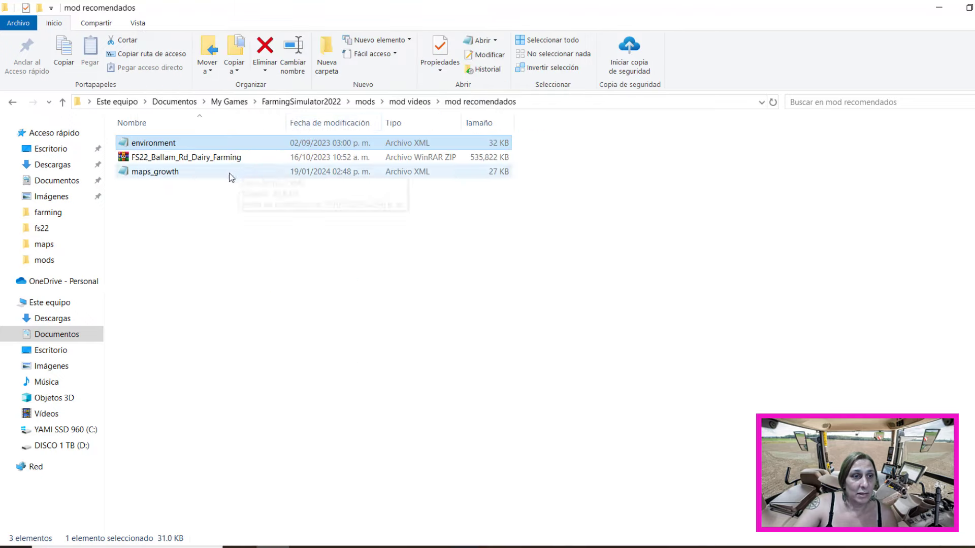
# Open the maps_growth XML file, examine the month periods and the growth and planting entries for each crop, and close it
pyautogui.doubleClick(162, 174)
pyautogui.scroll(-7, 268, 238)
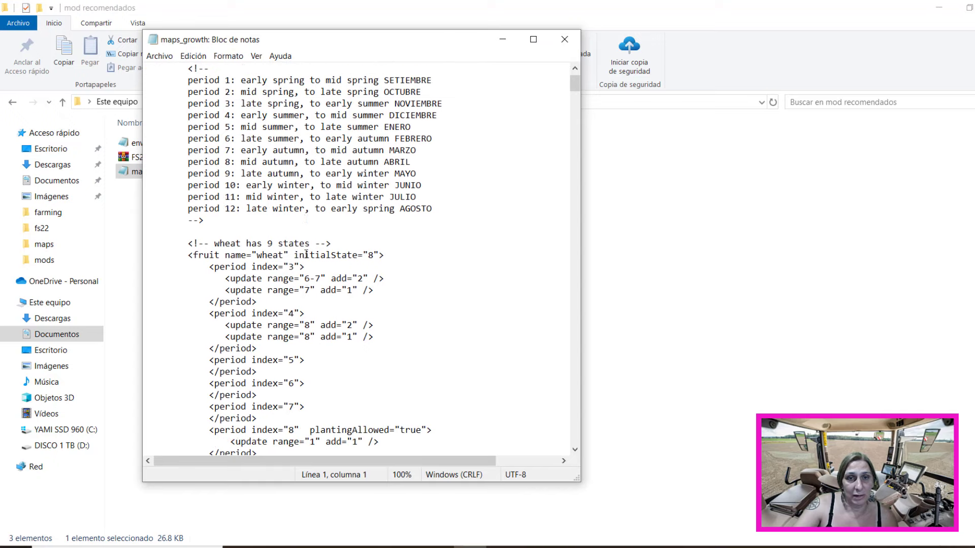
pyautogui.scroll(-7, 307, 254)
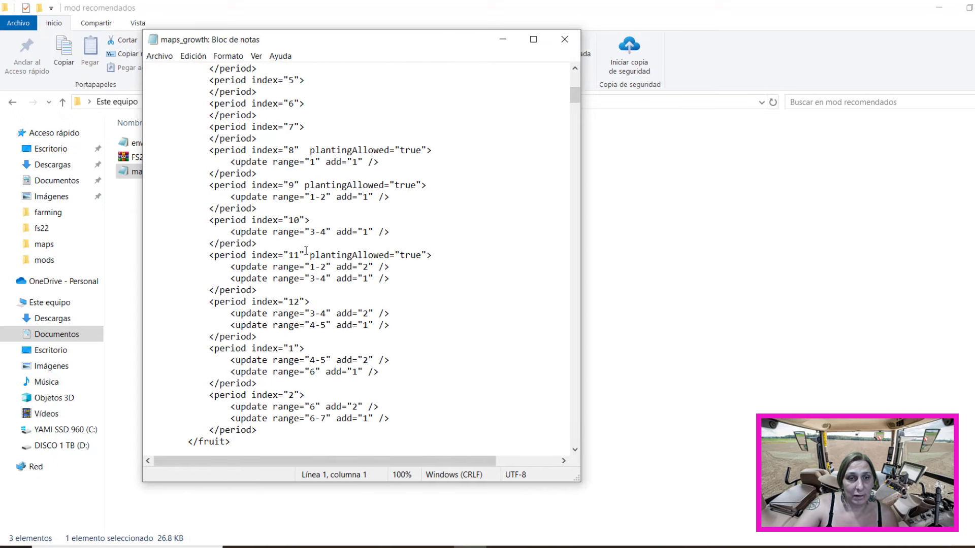
pyautogui.scroll(-7, 232, 198)
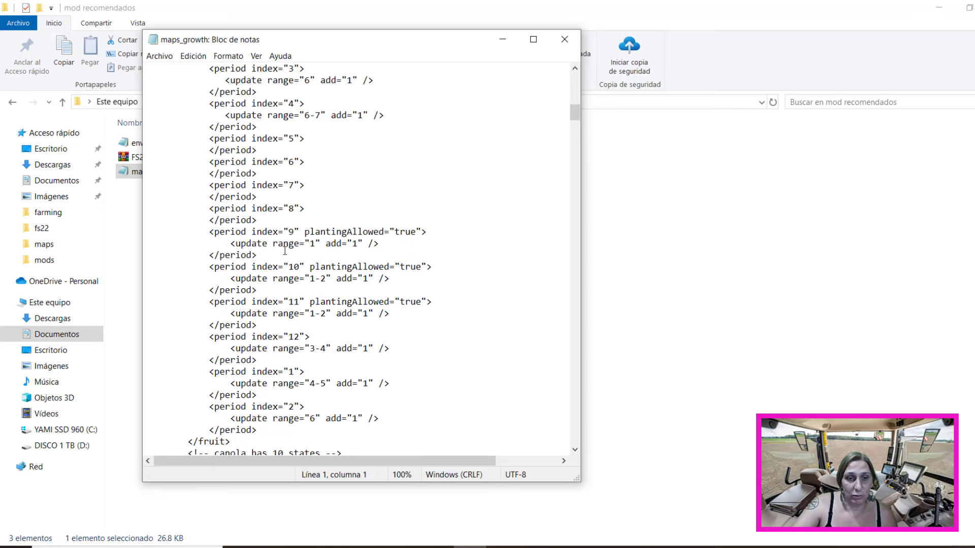
pyautogui.scroll(-7, 289, 247)
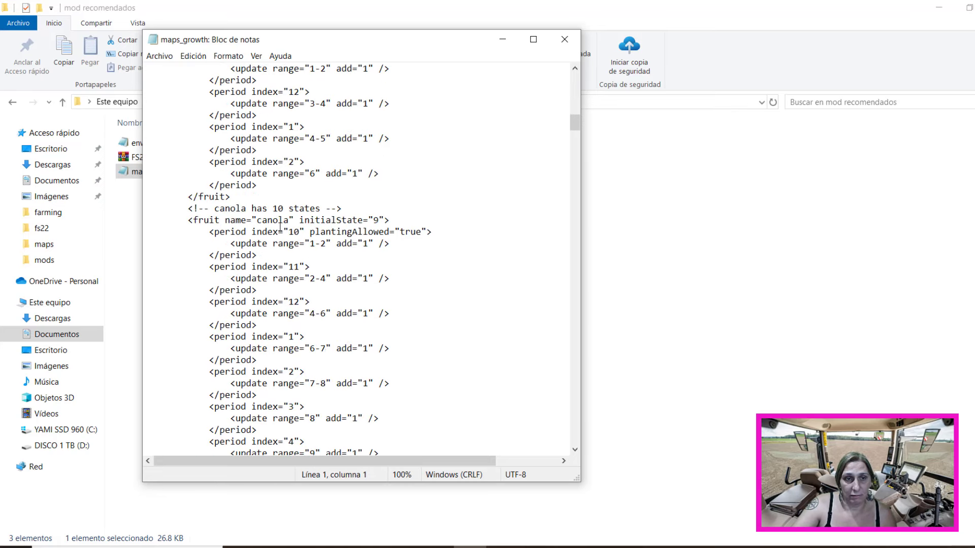
pyautogui.scroll(8, 282, 226)
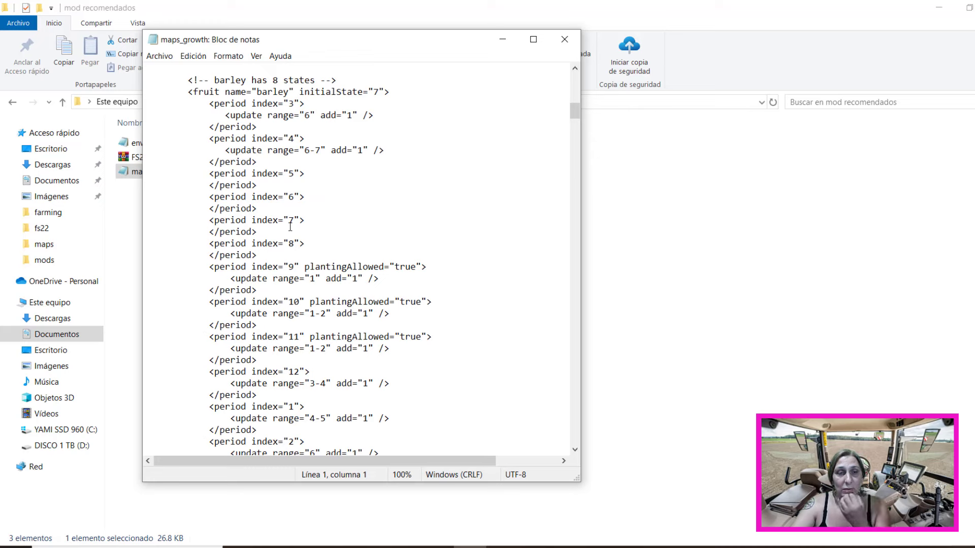
pyautogui.scroll(-1, 326, 209)
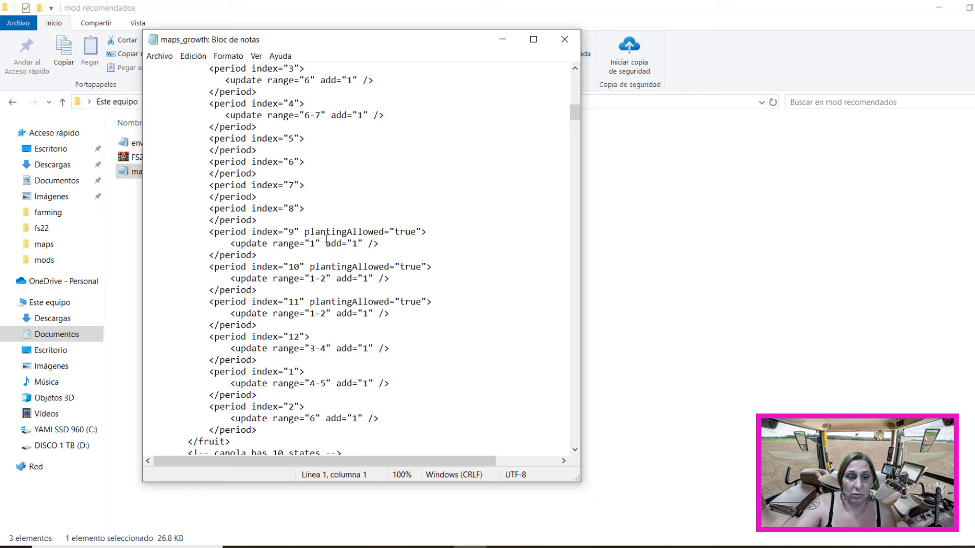
pyautogui.scroll(-1, 328, 240)
pyautogui.scroll(-1, 327, 240)
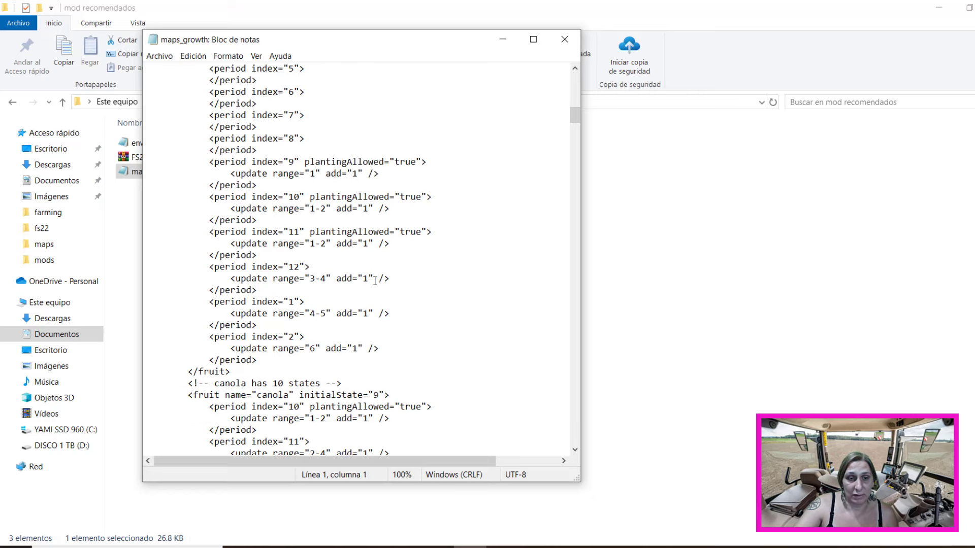
pyautogui.scroll(-2, 355, 249)
pyautogui.scroll(-20, 354, 249)
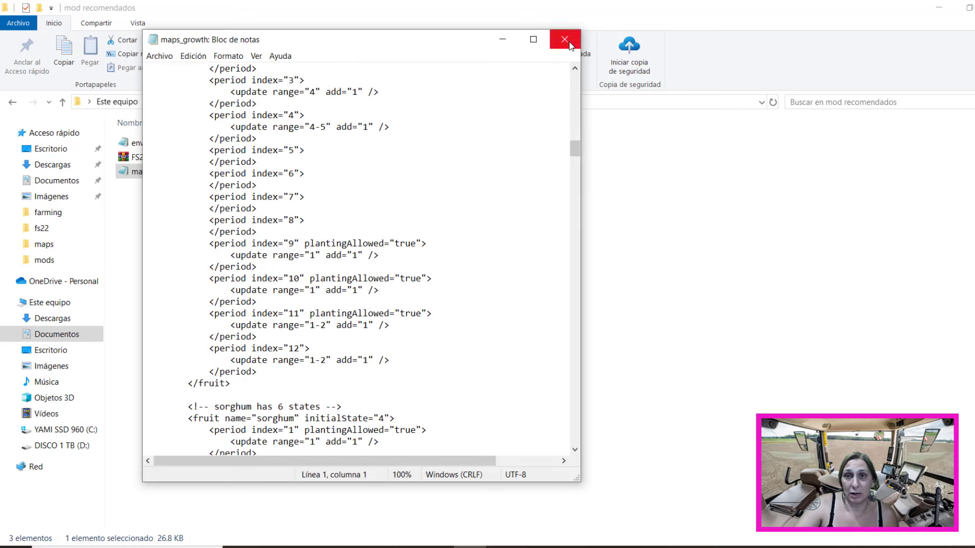
pyautogui.click(564, 39)
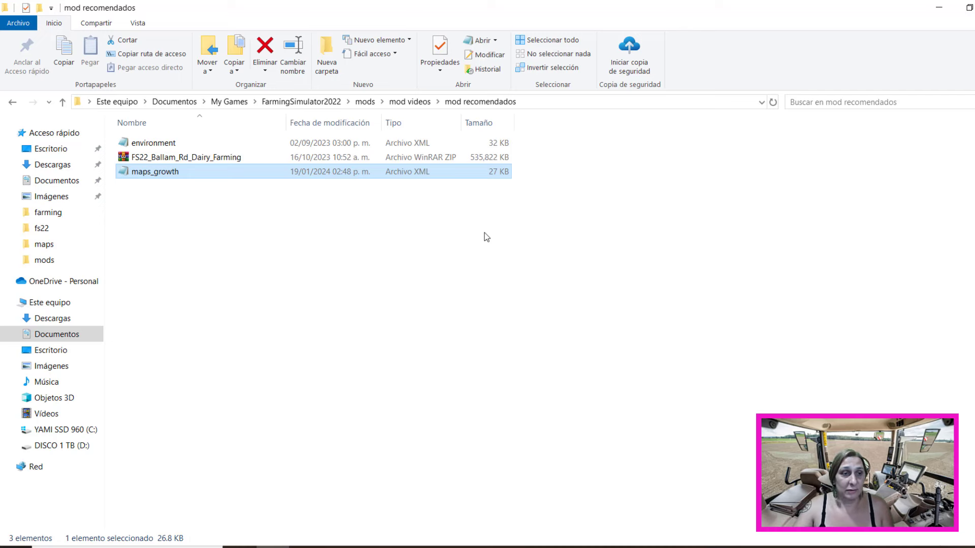
pyautogui.keyDown('ctrl'); pyautogui.click(152, 142); pyautogui.keyUp('ctrl')
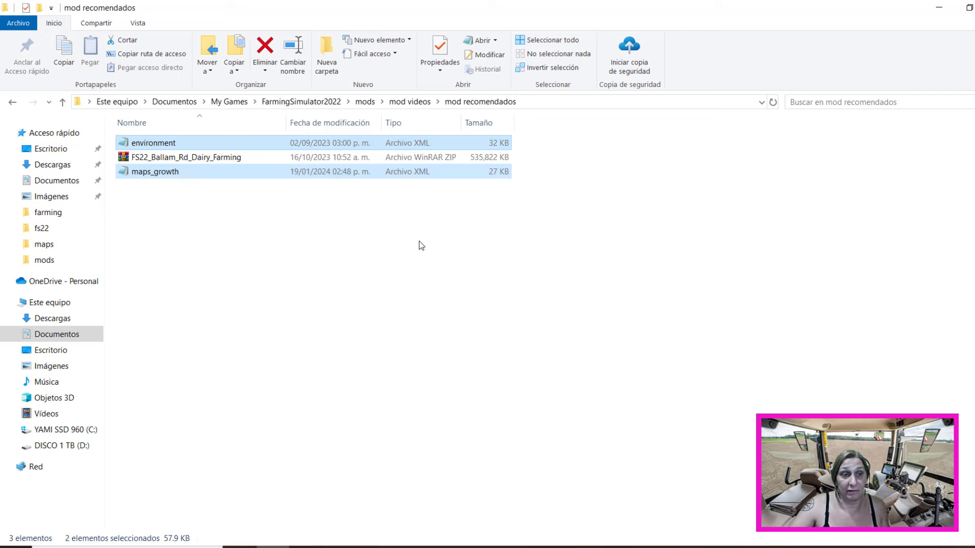
pyautogui.click(404, 258)
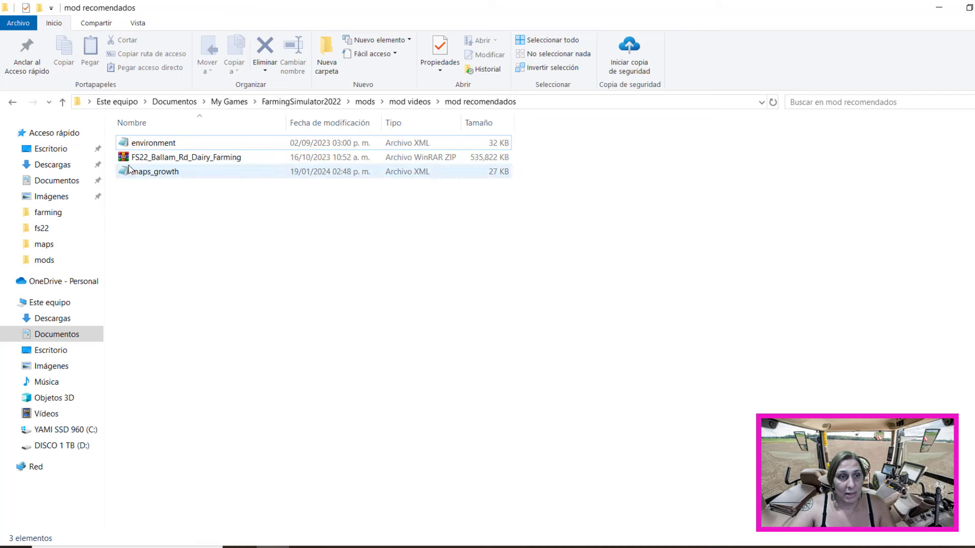
# Extract the FS22_Ballam_Rd_Dairy_Farming archive into a folder of the same name
pyautogui.click(196, 163)
pyautogui.rightClick(196, 163)
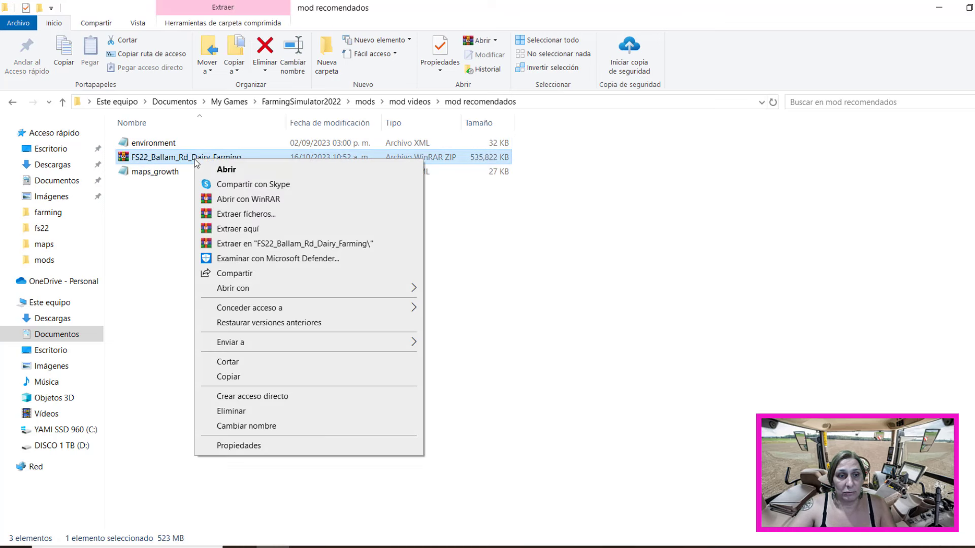
pyautogui.click(272, 245)
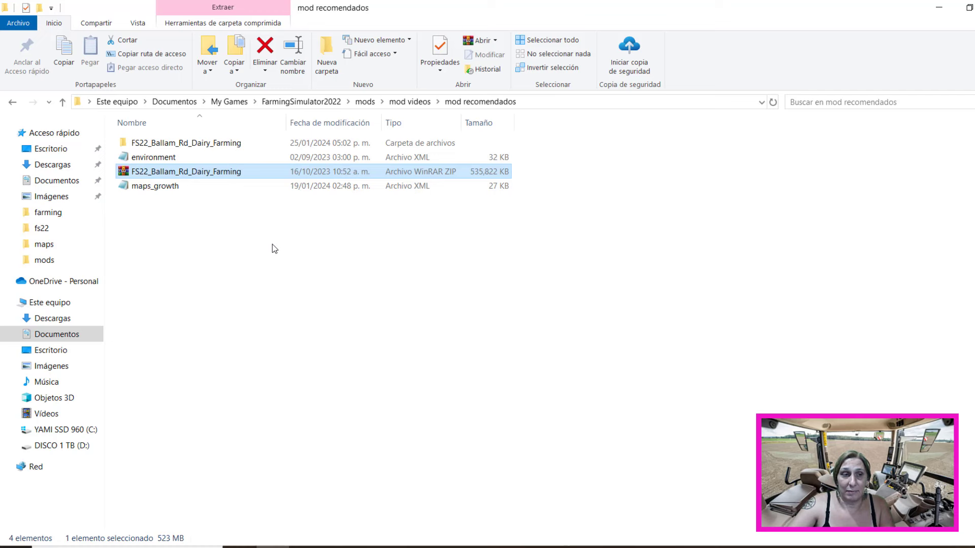
# Open maps\mapFR inside the extracted FS22_Ballam_Rd_Dairy_Farming folder and look over the map's files
pyautogui.doubleClick(182, 144)
pyautogui.doubleClick(152, 156)
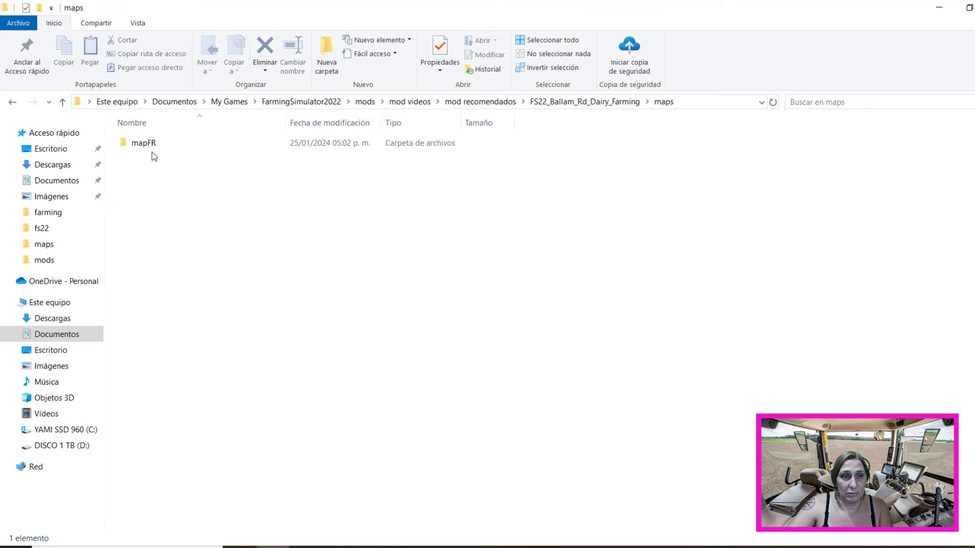
pyautogui.doubleClick(148, 148)
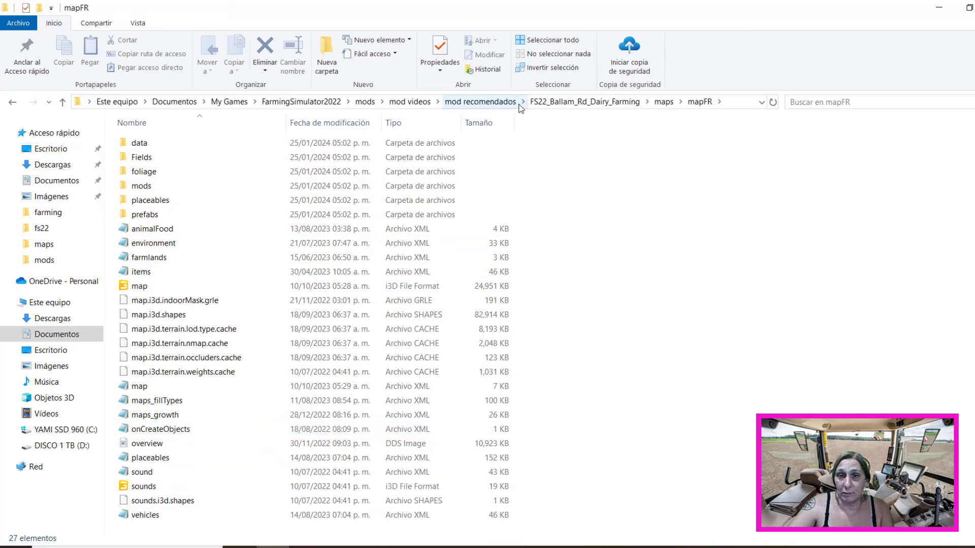
# Return to the mod recomendados folder and copy the environment and maps_growth XML files
pyautogui.click(560, 105)
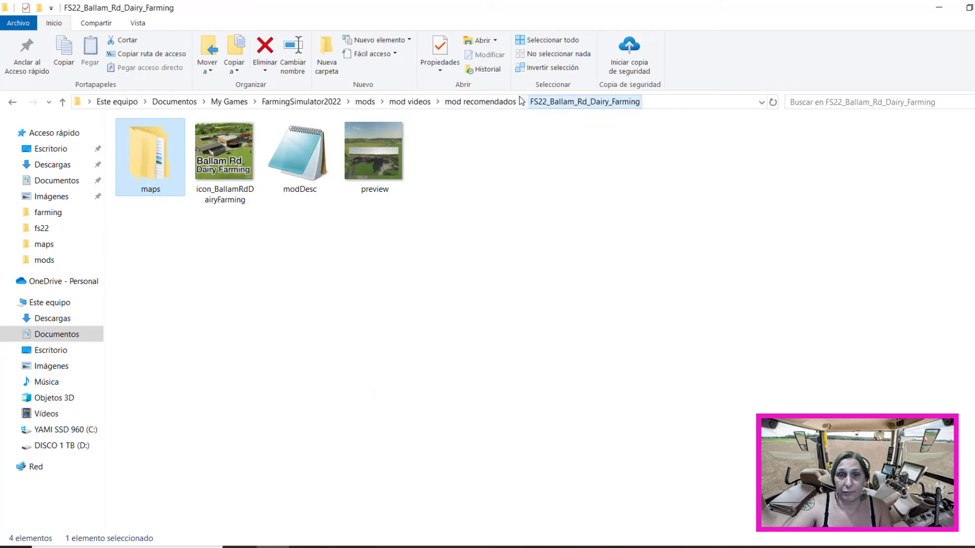
pyautogui.click(488, 101)
pyautogui.click(168, 158)
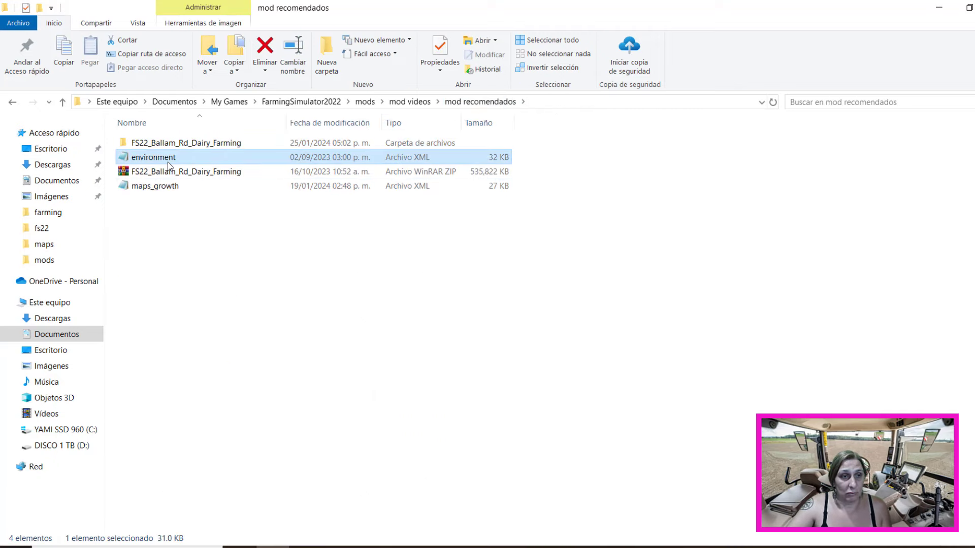
pyautogui.keyDown('ctrl'); pyautogui.click(165, 188); pyautogui.keyUp('ctrl')
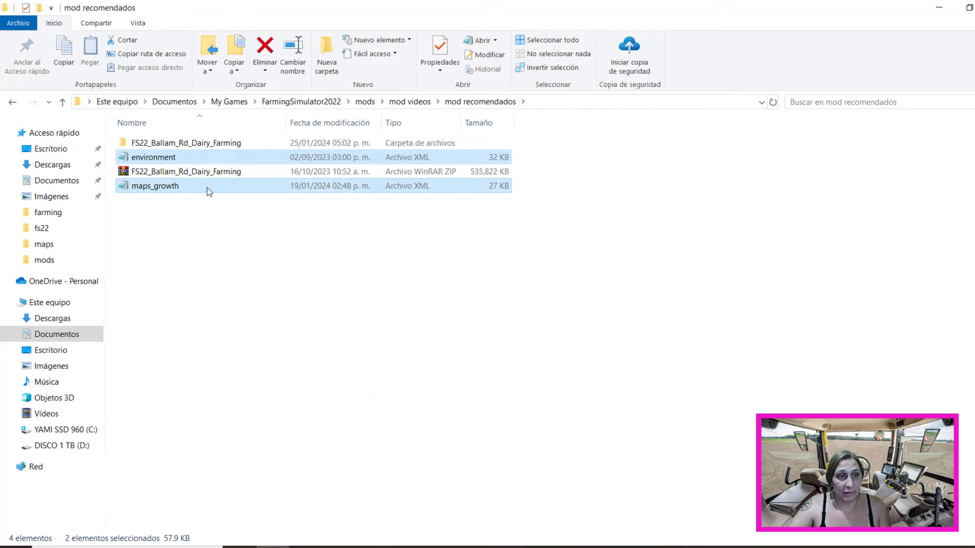
pyautogui.rightClick(186, 160)
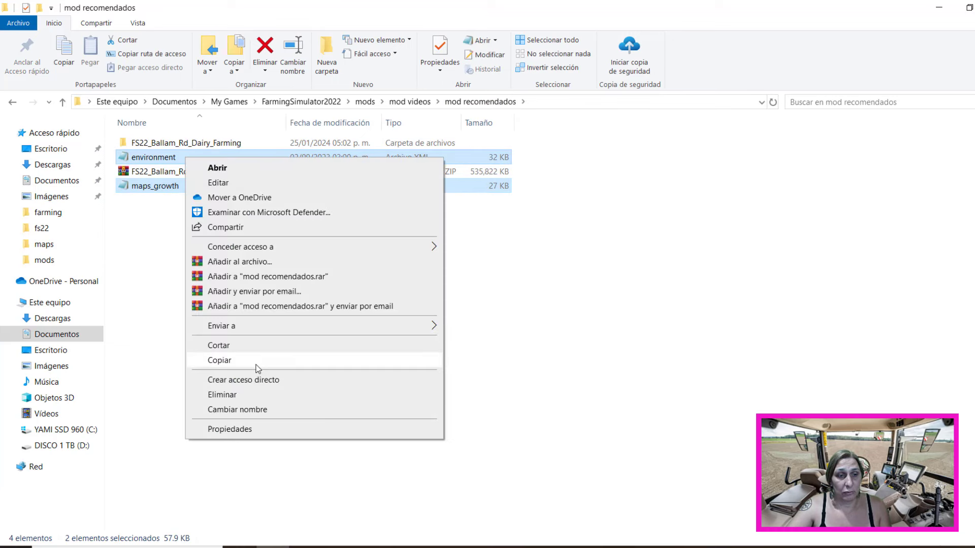
pyautogui.click(248, 361)
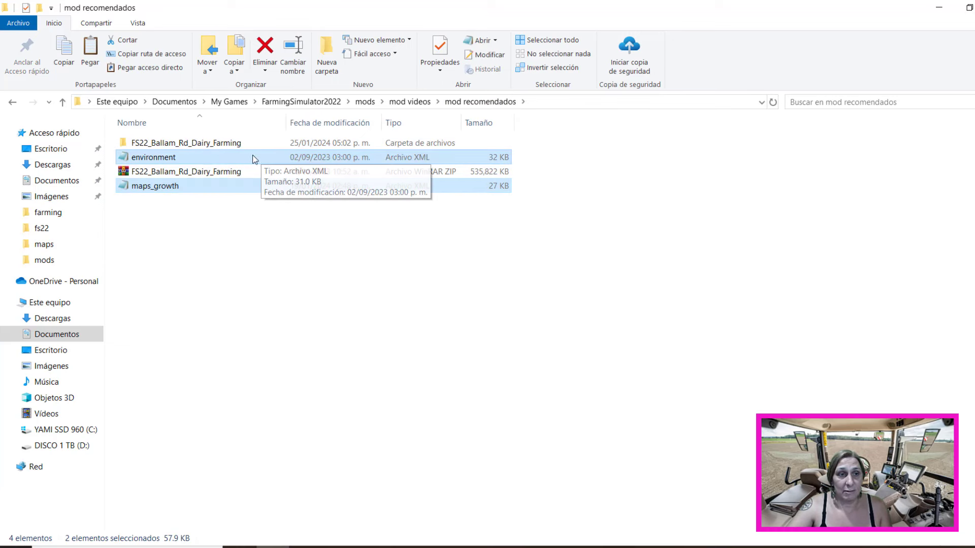
# Paste the two copied XML files into FS22_Ballam_Rd_Dairy_Farming\maps\mapFR, replacing the existing files there
pyautogui.click(212, 145)
pyautogui.doubleClick(212, 145)
pyautogui.doubleClick(162, 145)
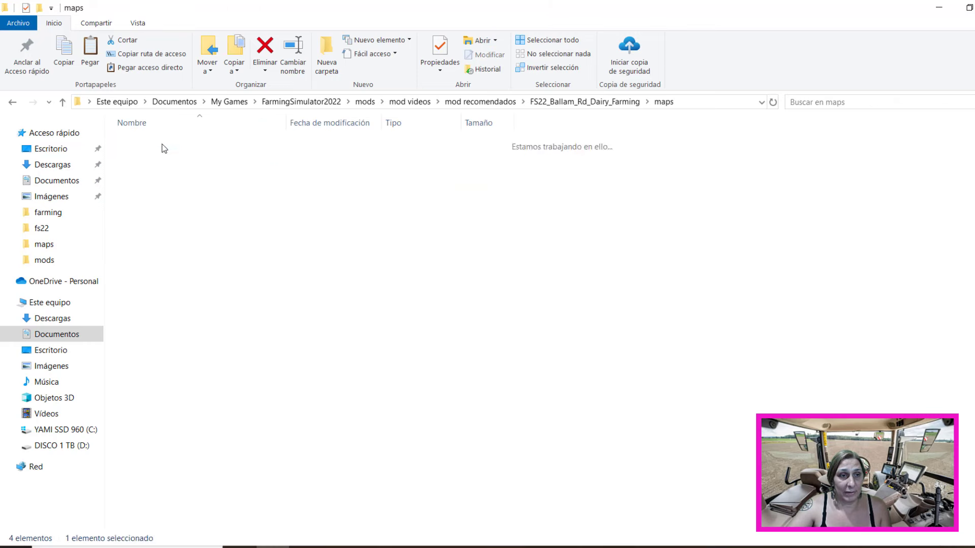
pyautogui.doubleClick(144, 142)
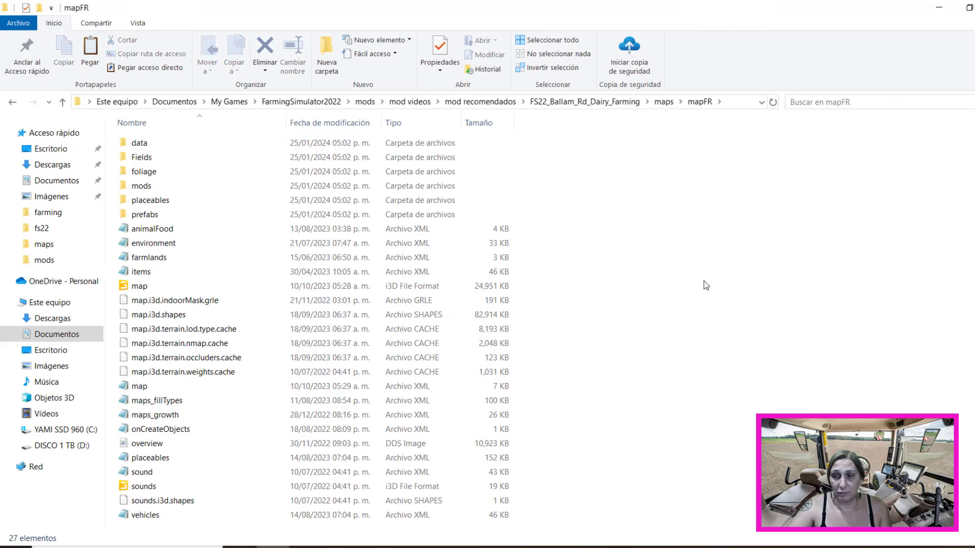
pyautogui.rightClick(678, 303)
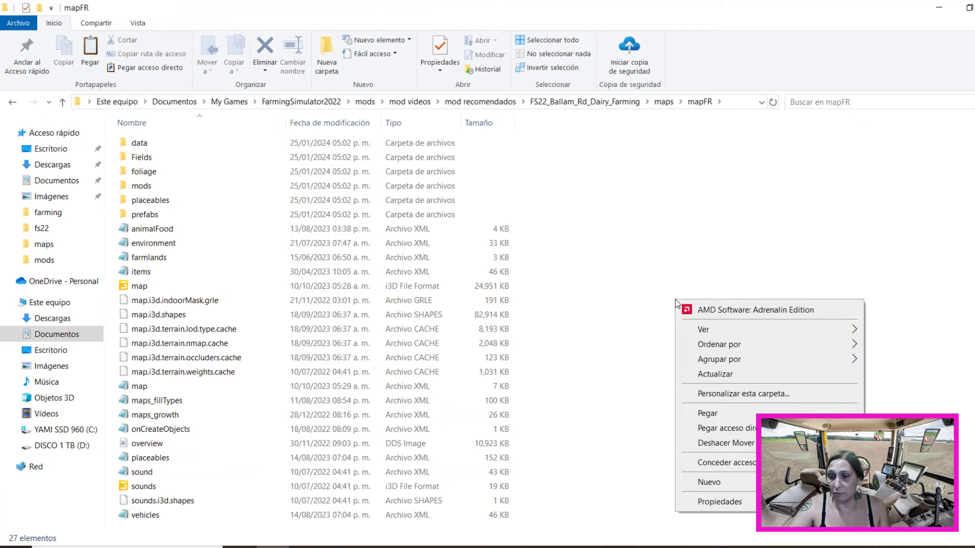
pyautogui.click(726, 411)
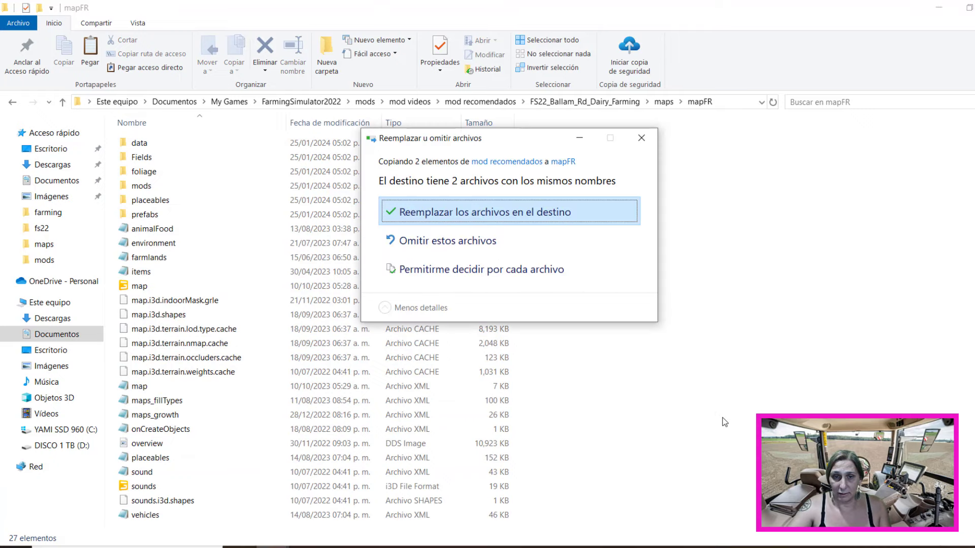
pyautogui.click(440, 214)
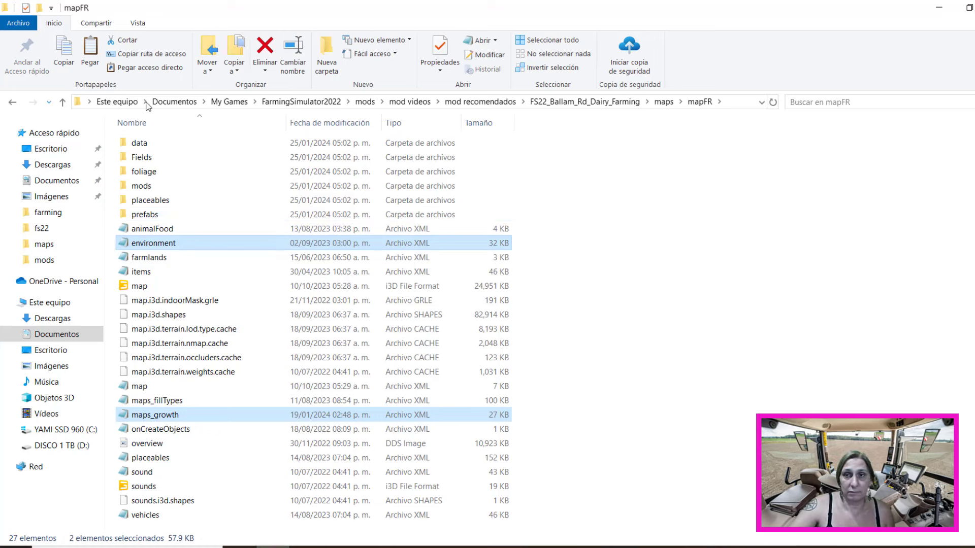
# Compress everything inside the extracted FS22_Ballam_Rd_Dairy_Farming folder in mod recomendados into a ZIP-format archive named FS22_Ballam_Rd_Dairy_Farming.zip
pyautogui.click(620, 102)
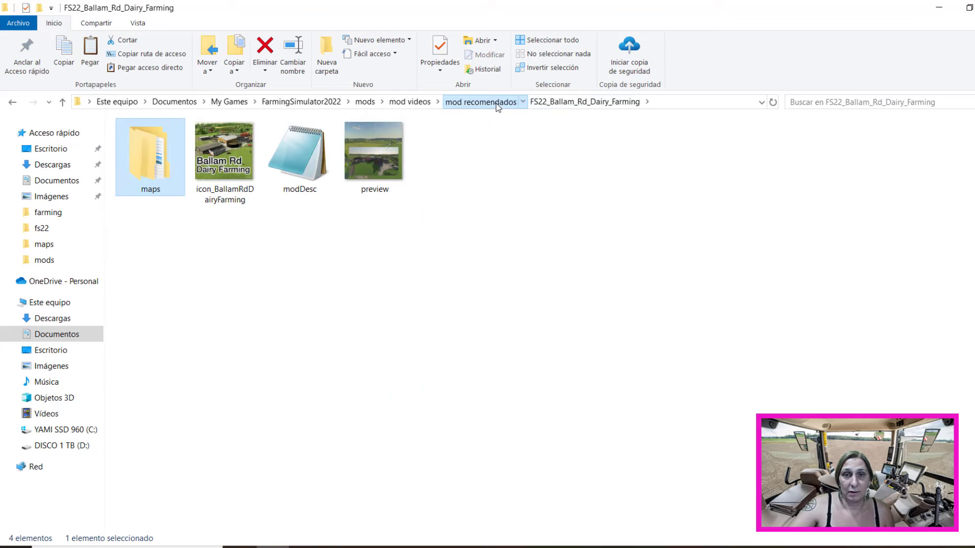
pyautogui.click(480, 101)
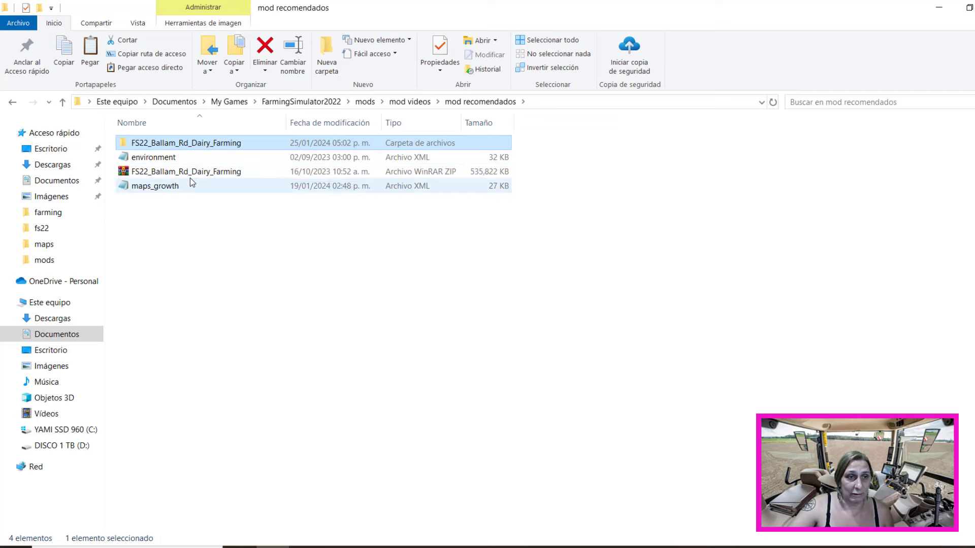
pyautogui.moveTo(201, 144)
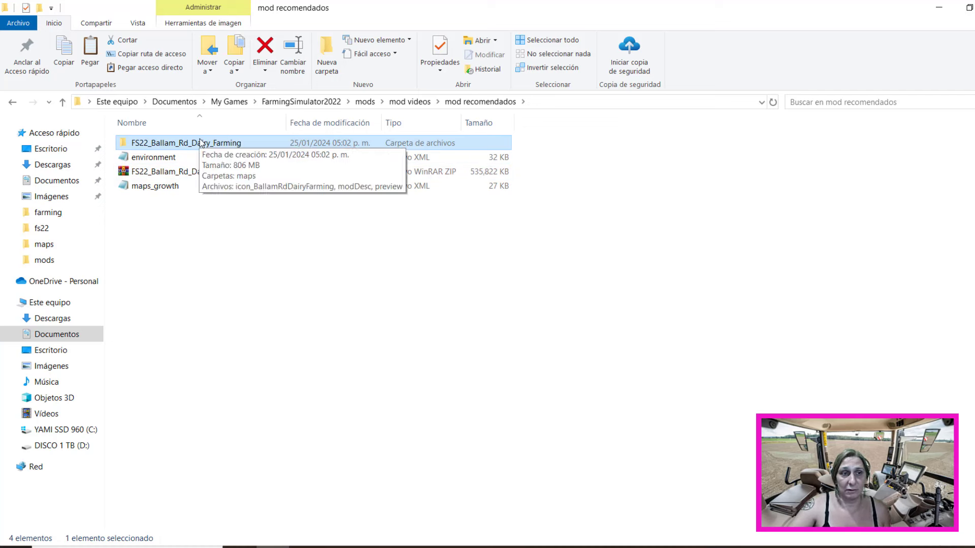
pyautogui.doubleClick(202, 144)
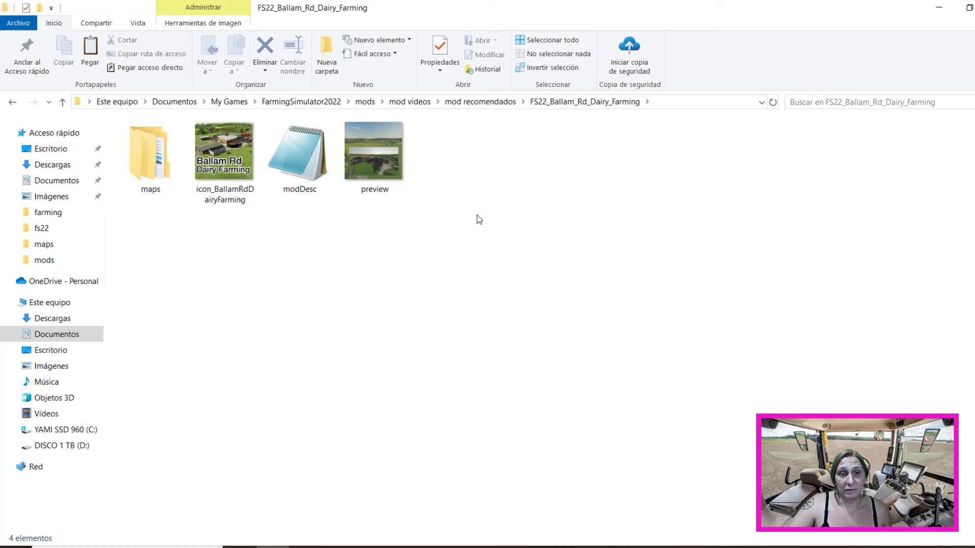
pyautogui.moveTo(477, 215); pyautogui.dragTo(154, 173)
pyautogui.rightClick(155, 172)
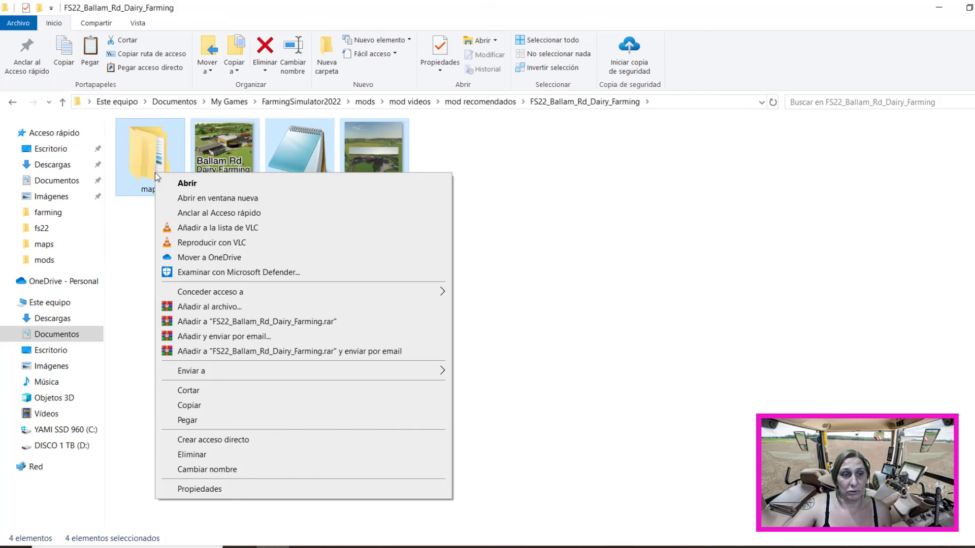
pyautogui.click(213, 307)
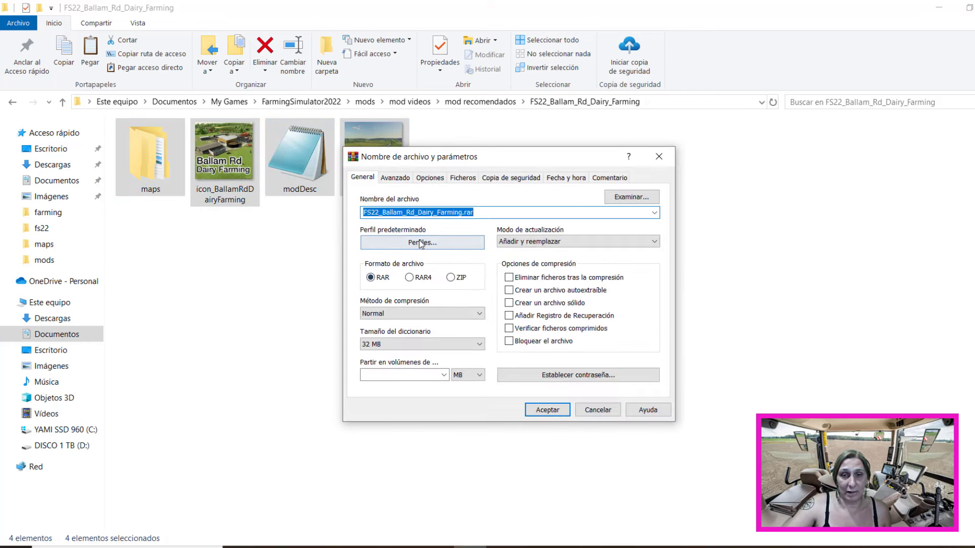
pyautogui.click(451, 278)
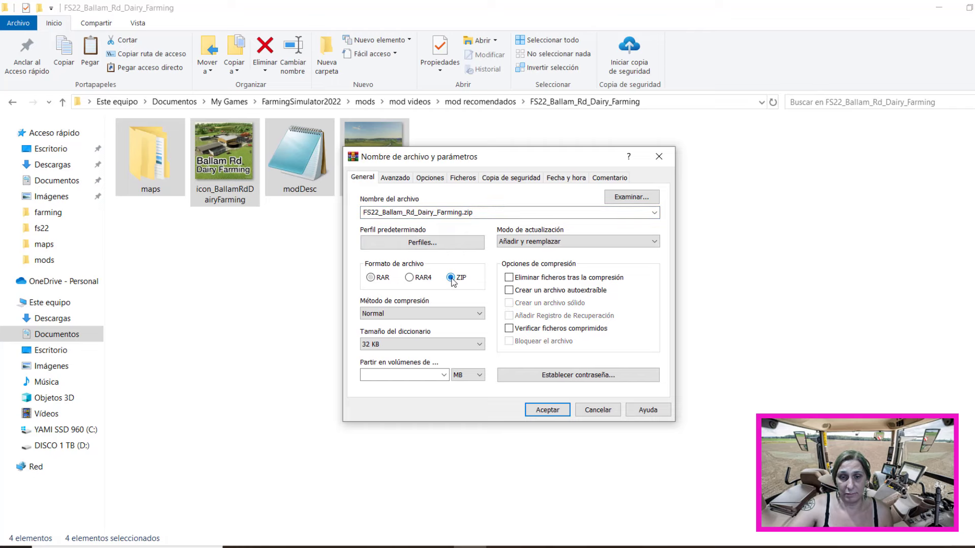
pyautogui.click(544, 412)
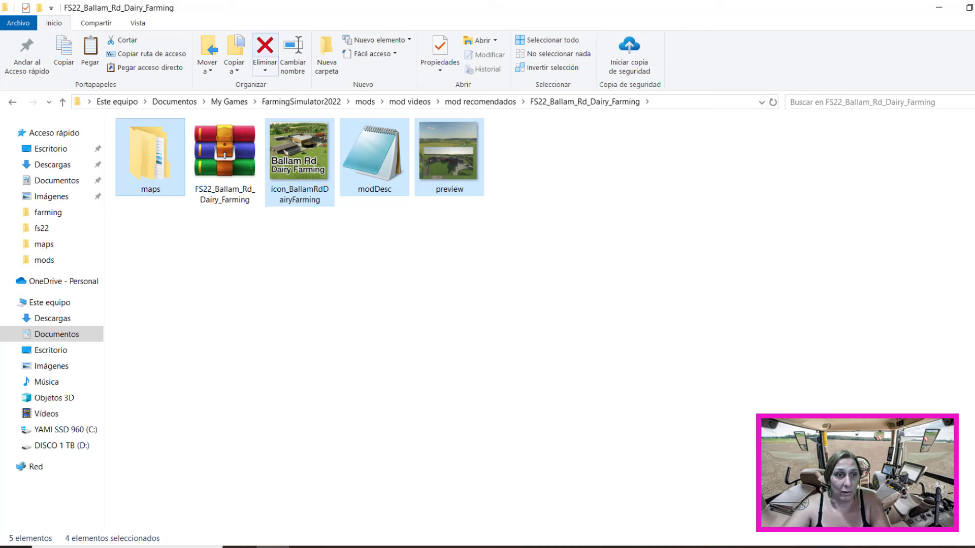
# Move the new FS22_Ballam_Rd_Dairy_Farming archive into Documentos\My Games\FarmingSimulator2022\mods, replacing the existing archive there
pyautogui.click(237, 175)
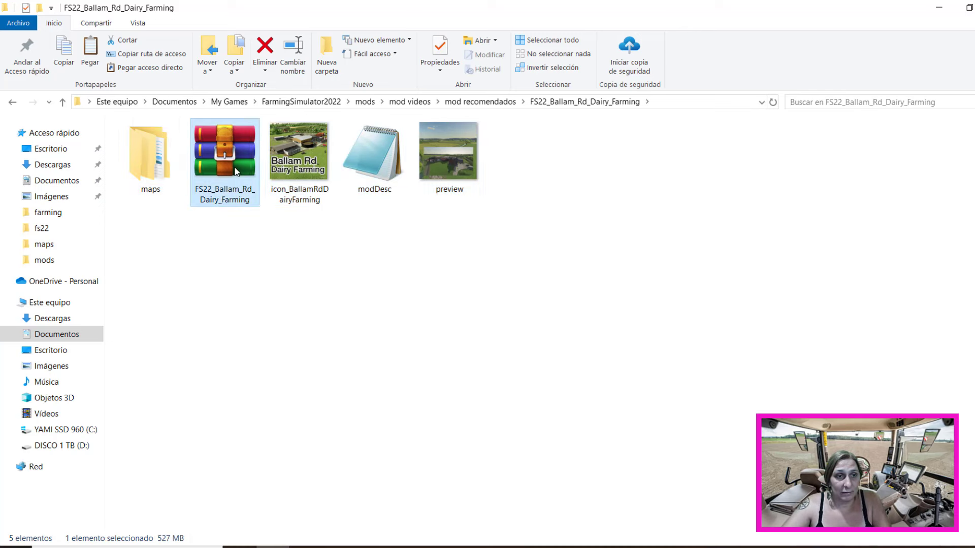
pyautogui.rightClick(233, 168)
pyautogui.click(274, 375)
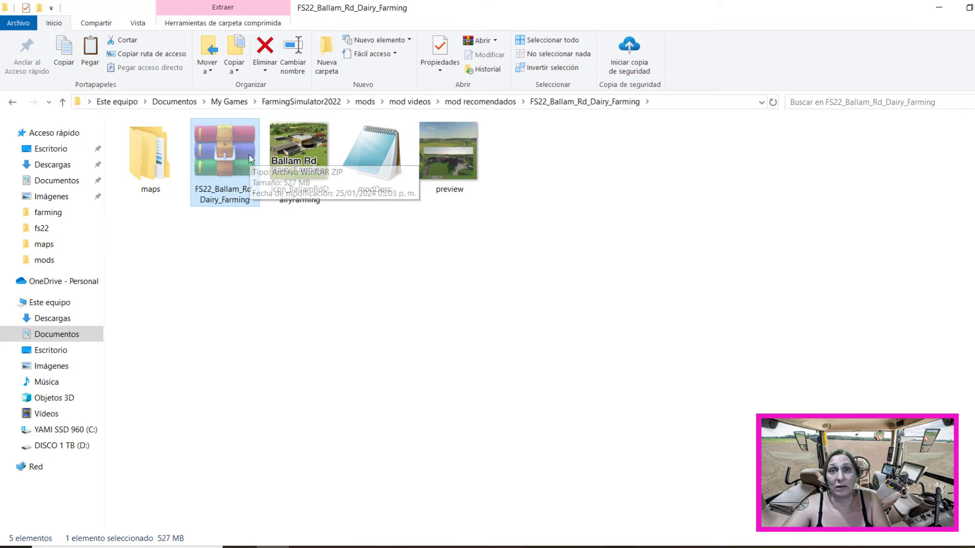
pyautogui.click(46, 182)
pyautogui.doubleClick(134, 202)
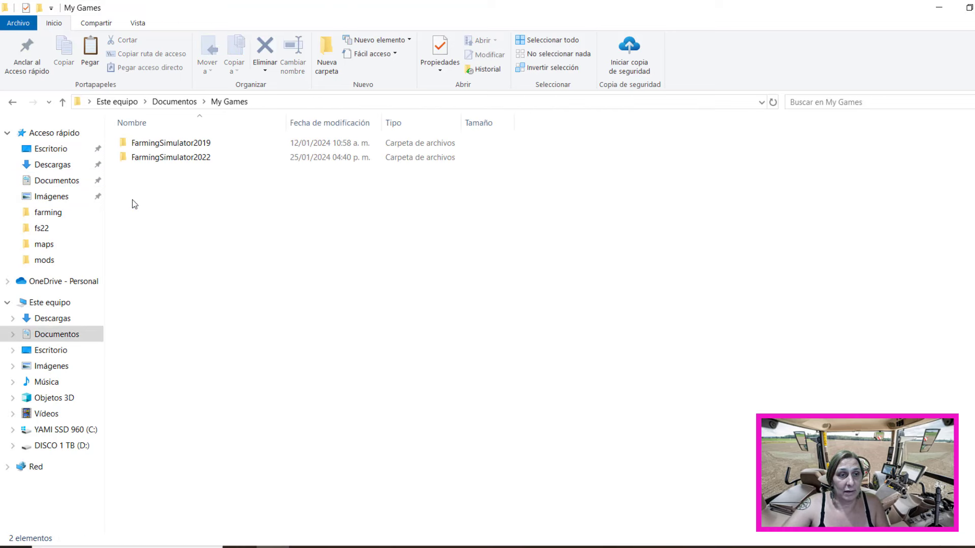
pyautogui.doubleClick(166, 159)
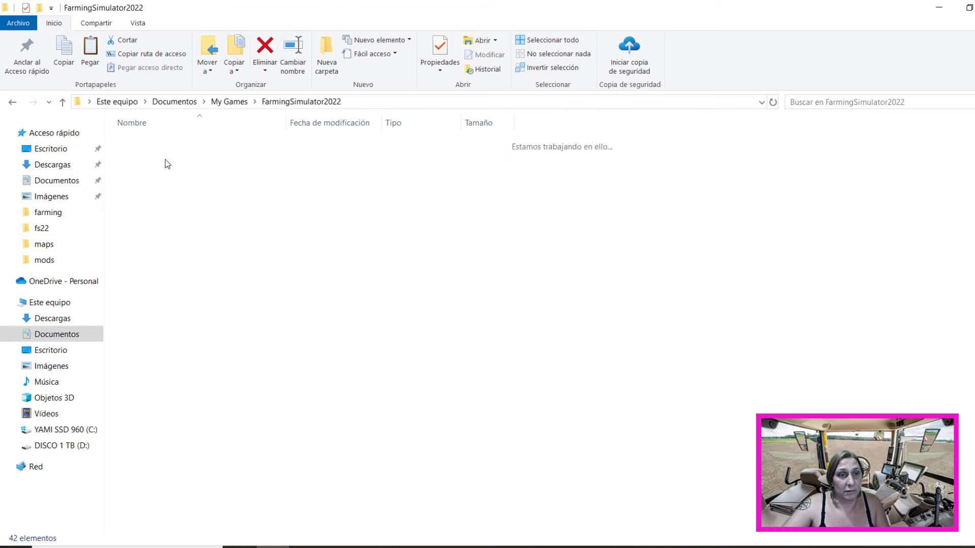
pyautogui.doubleClick(148, 202)
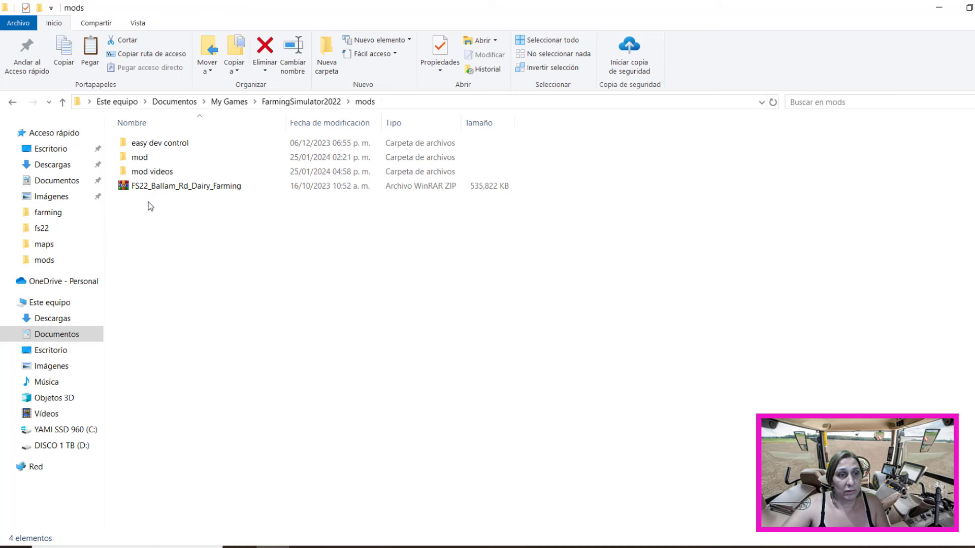
pyautogui.moveTo(132, 189)
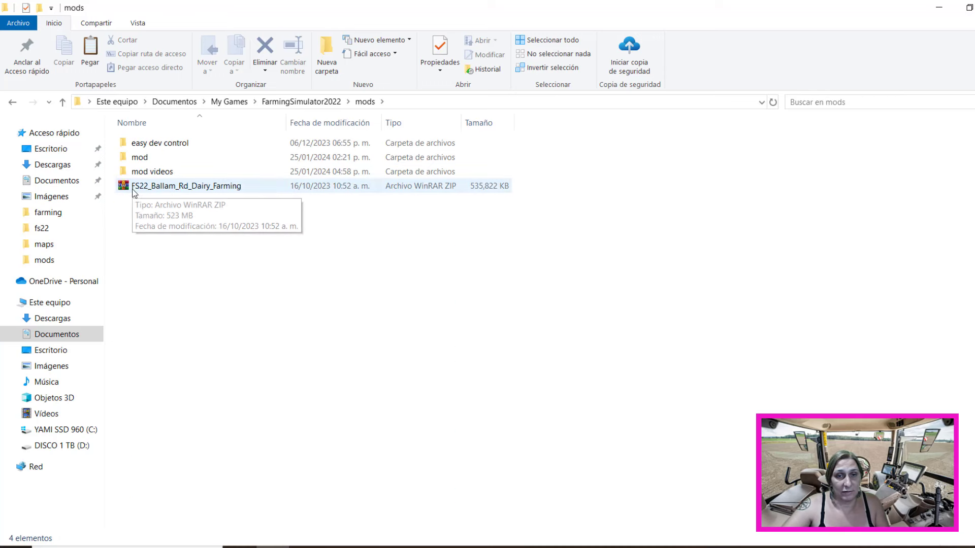
pyautogui.rightClick(390, 286)
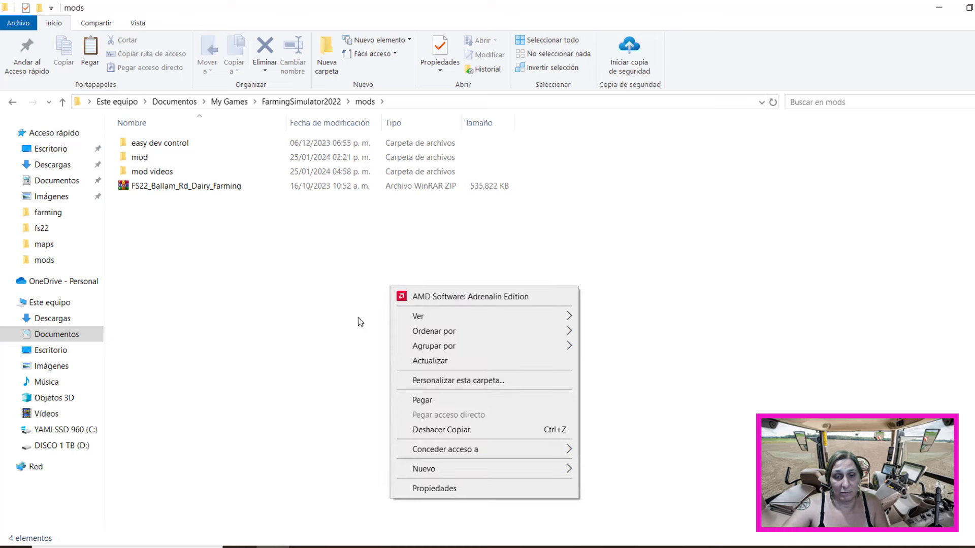
pyautogui.click(428, 400)
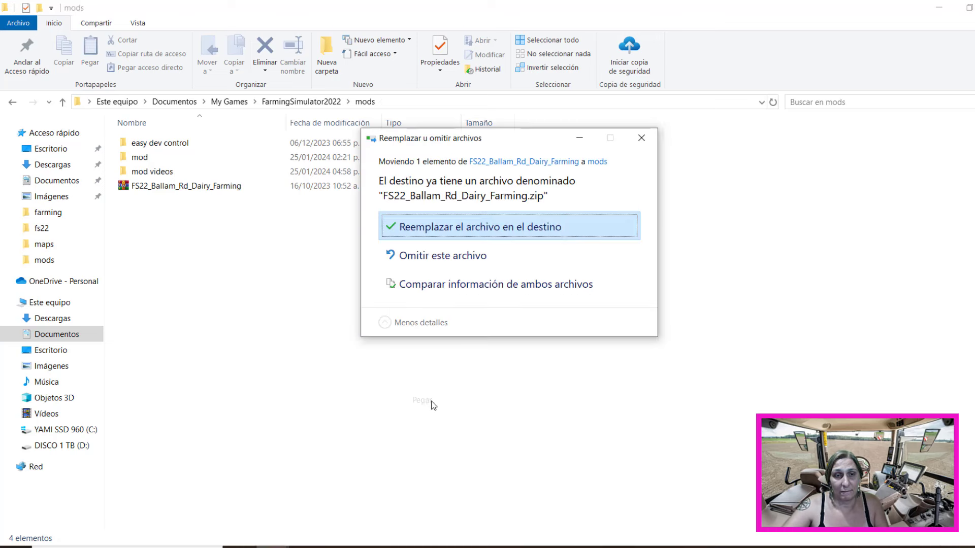
pyautogui.click(467, 227)
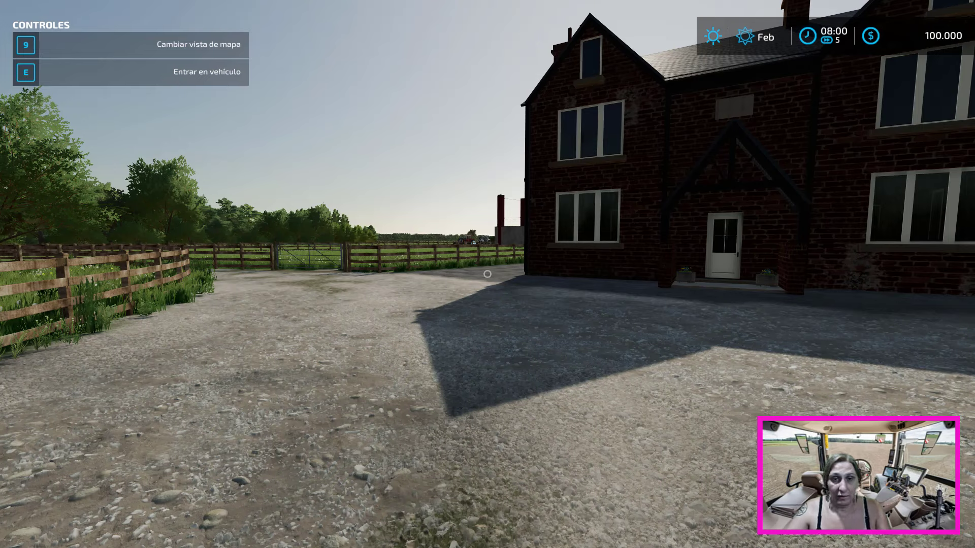
# In Farming Simulator 22, open the sowing calendar and examine the season order and the sowing and harvest months of all crops
pyautogui.press('Escape')
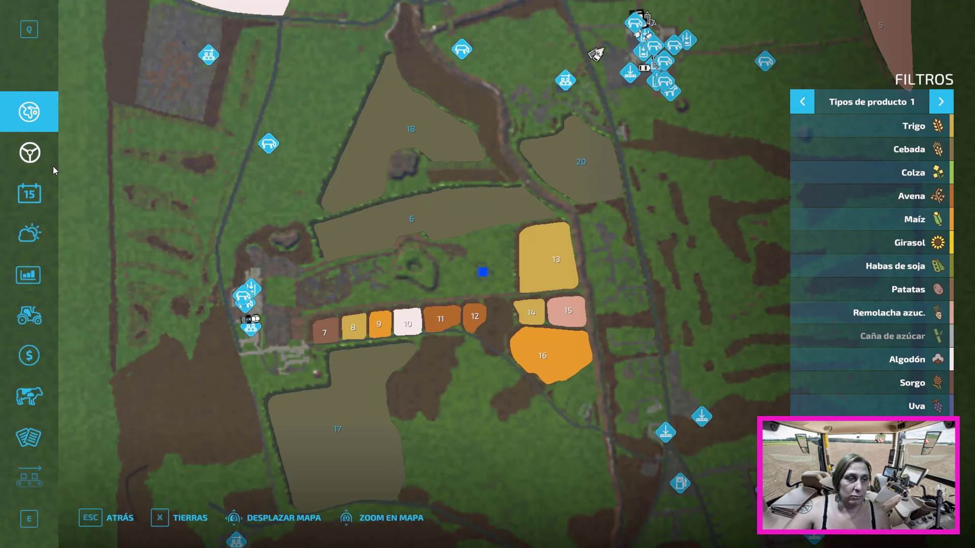
pyautogui.click(33, 198)
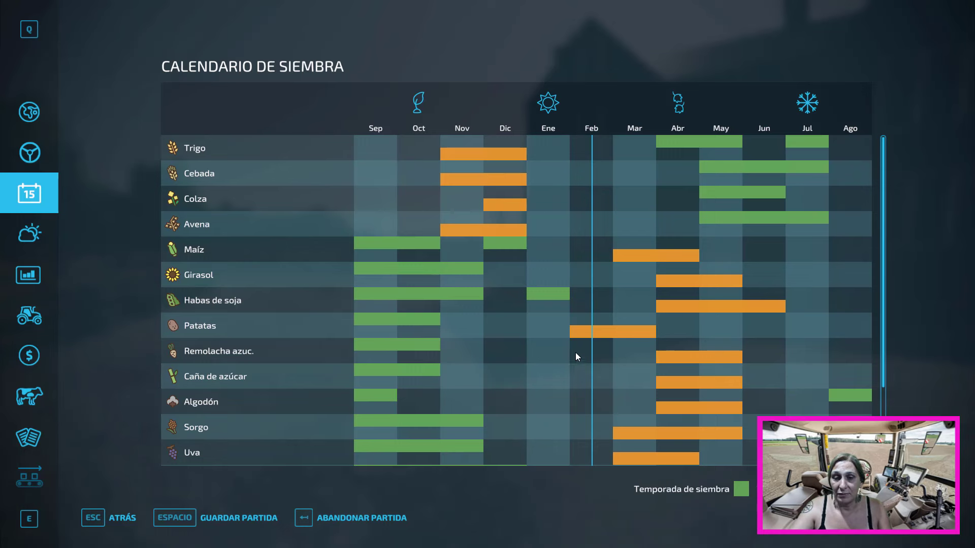
pyautogui.scroll(-4, 568, 345)
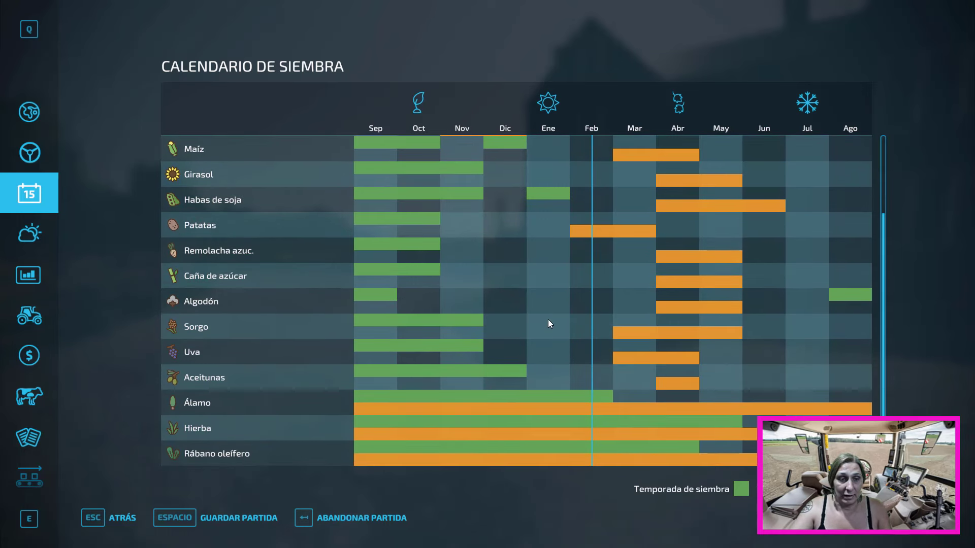
pyautogui.scroll(4, 514, 288)
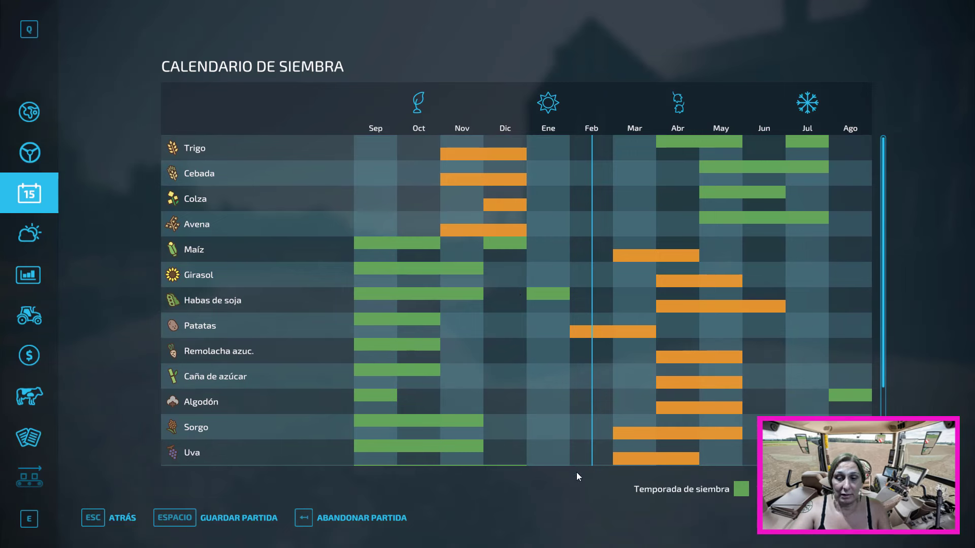
pyautogui.scroll(-2, 550, 391)
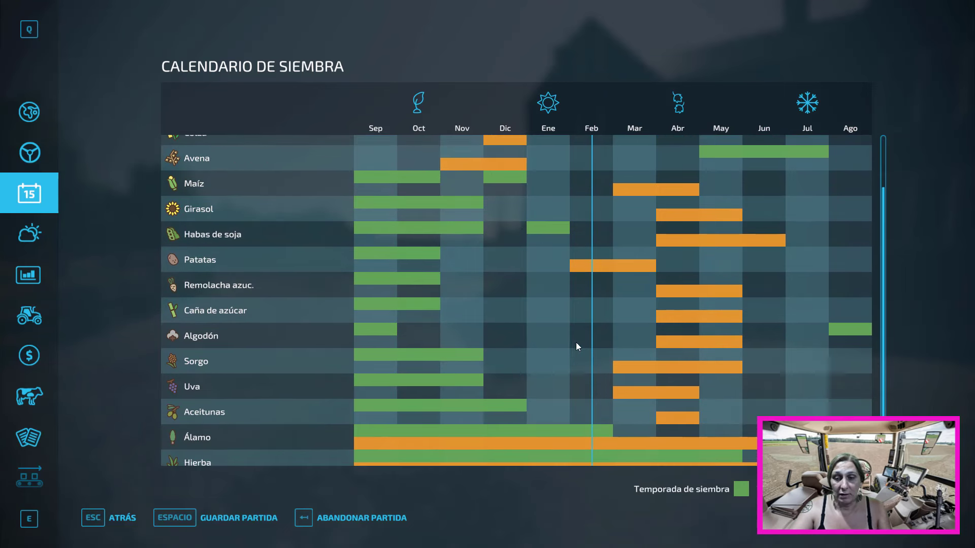
pyautogui.scroll(3, 553, 329)
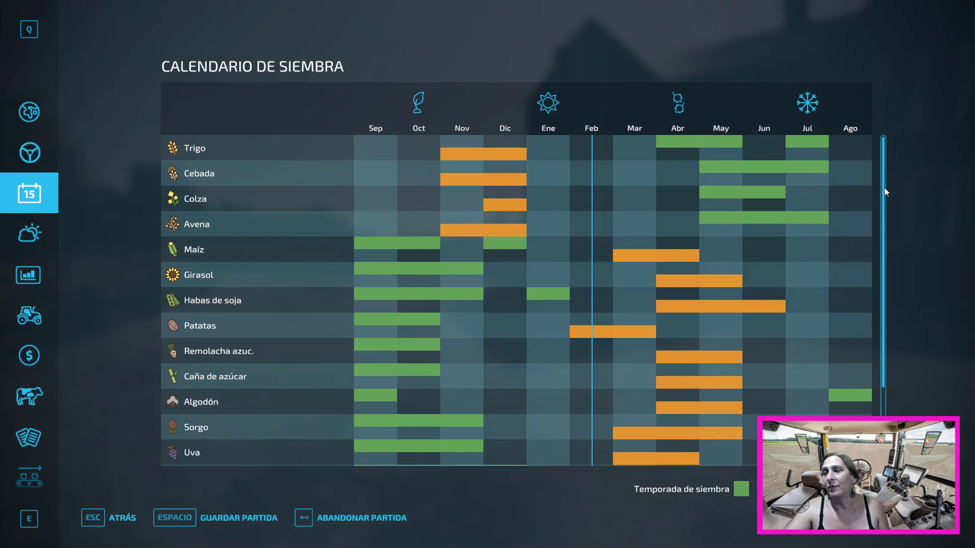
pyautogui.scroll(-3, 884, 192)
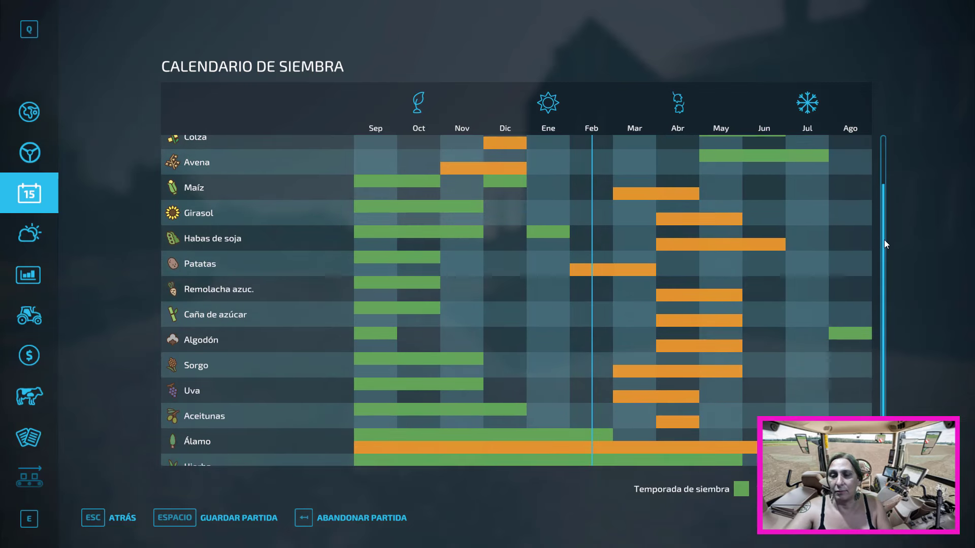
pyautogui.scroll(3, 886, 165)
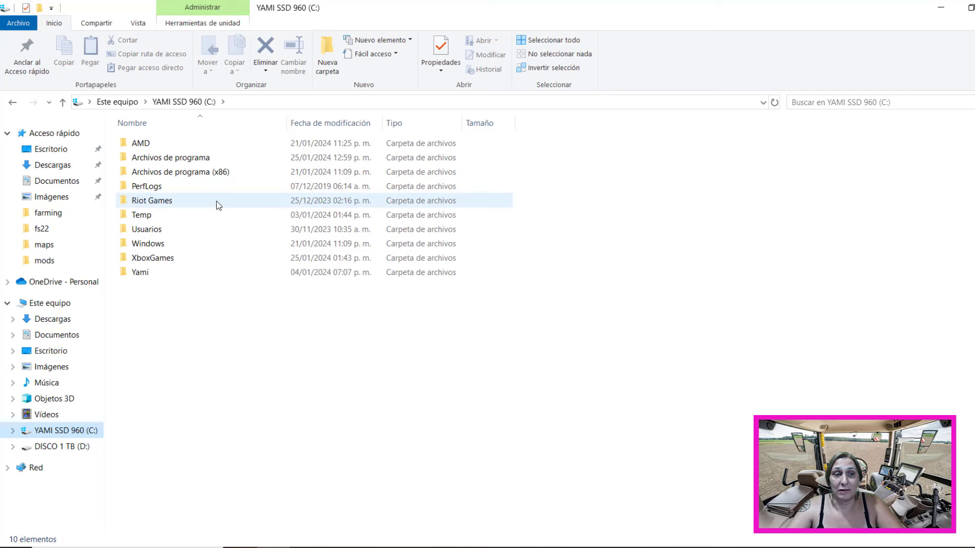
# In File Explorer, open the game's installed maps folder at Archivos de programa (x86)\Steam\steamapps\common\Farming Simulator 22\data\maps on drive C
pyautogui.doubleClick(182, 173)
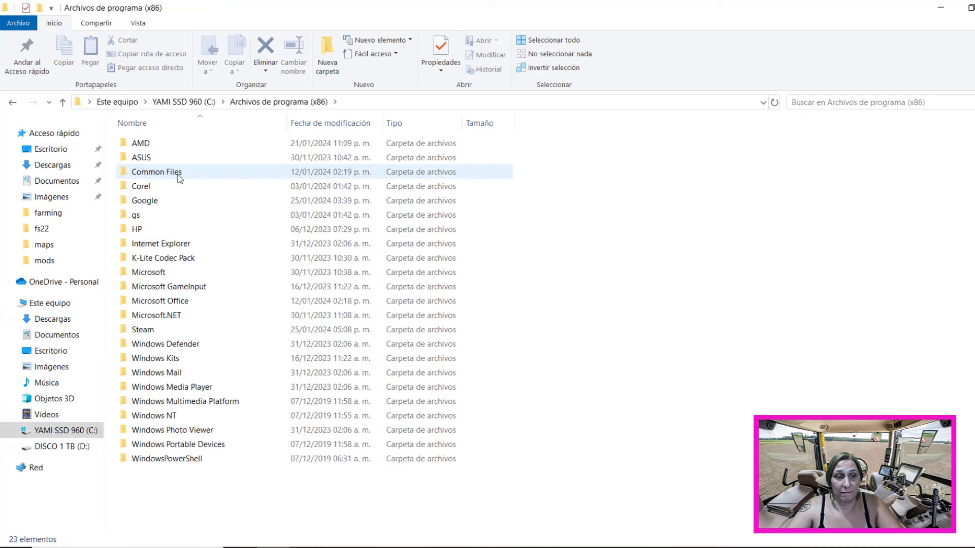
pyautogui.doubleClick(144, 329)
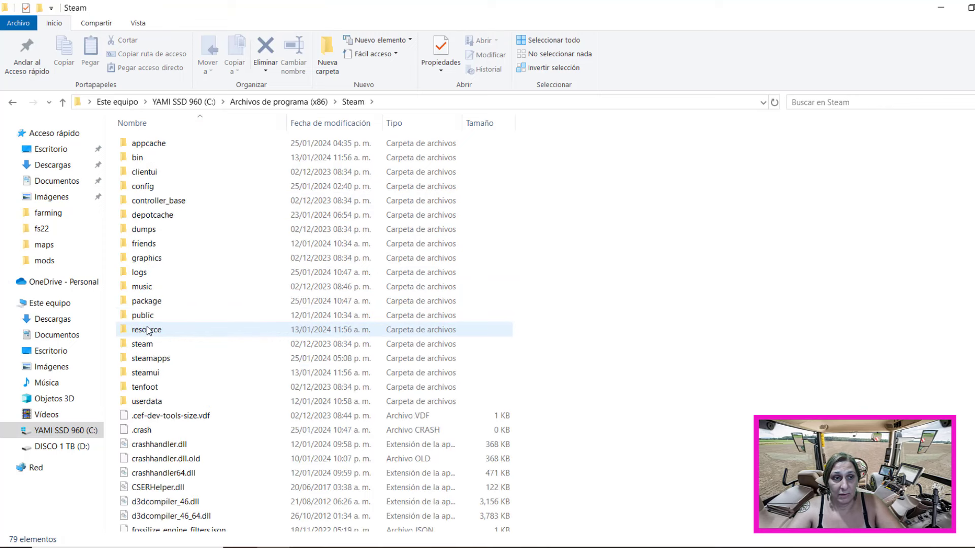
pyautogui.doubleClick(165, 359)
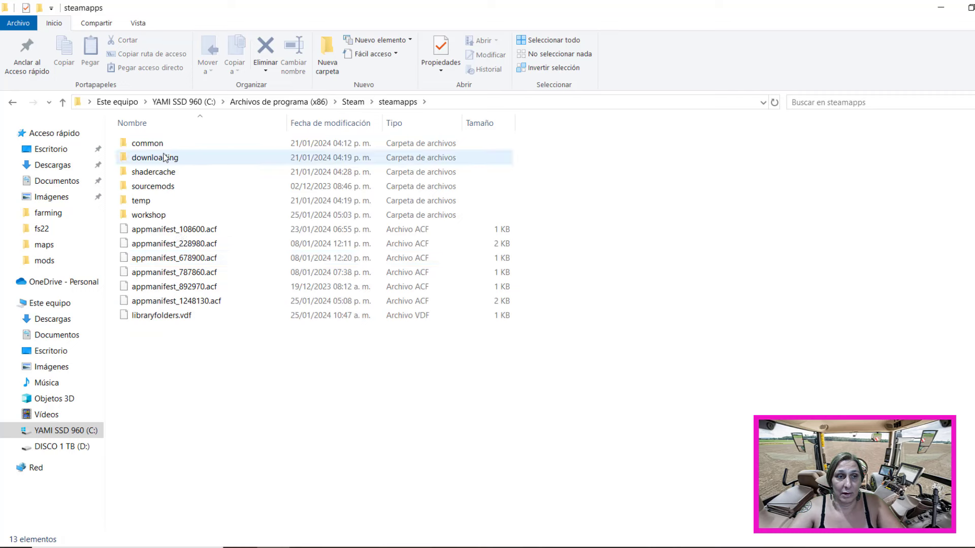
pyautogui.doubleClick(163, 146)
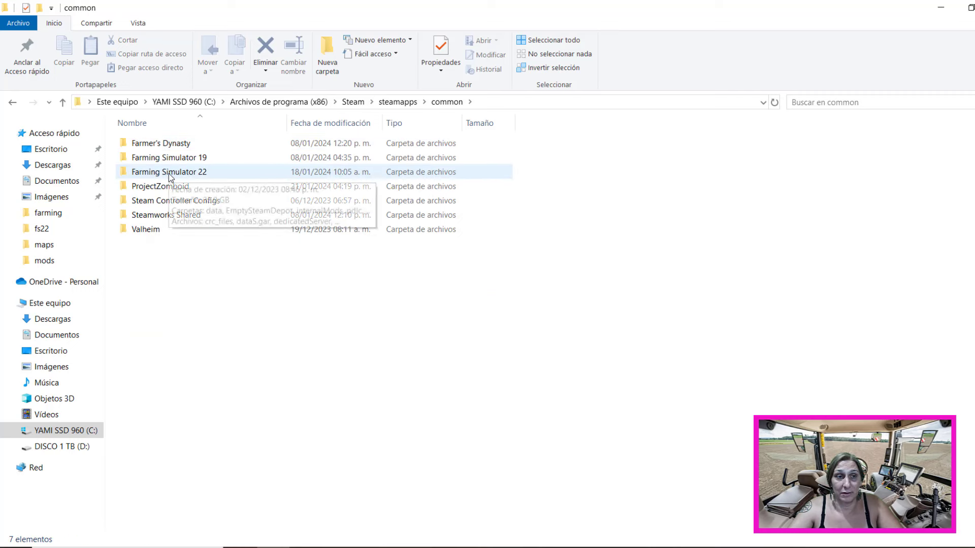
pyautogui.doubleClick(169, 174)
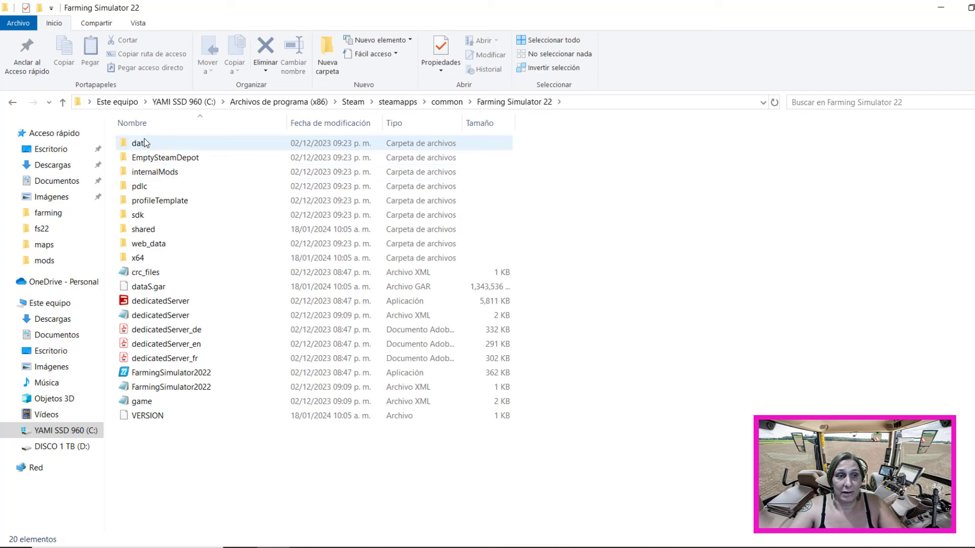
pyautogui.doubleClick(145, 143)
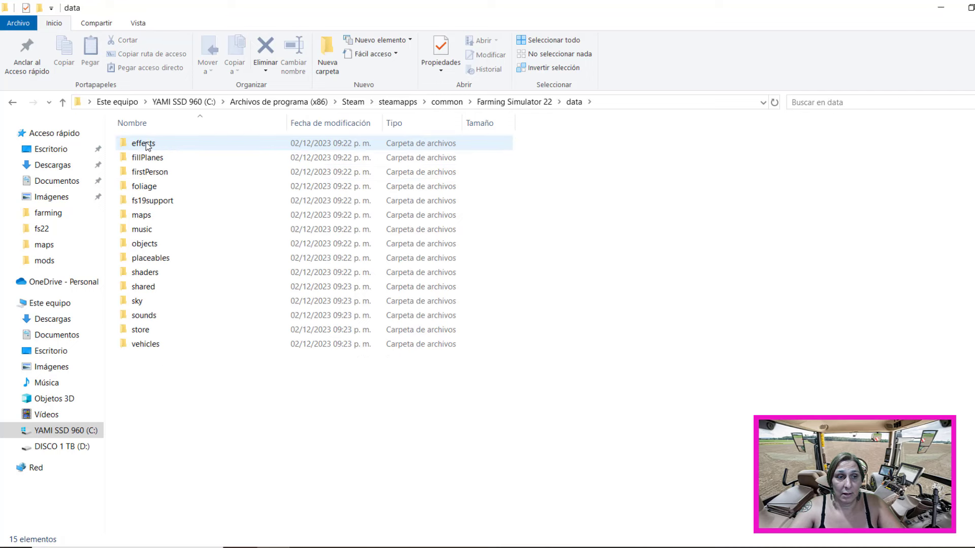
pyautogui.doubleClick(157, 216)
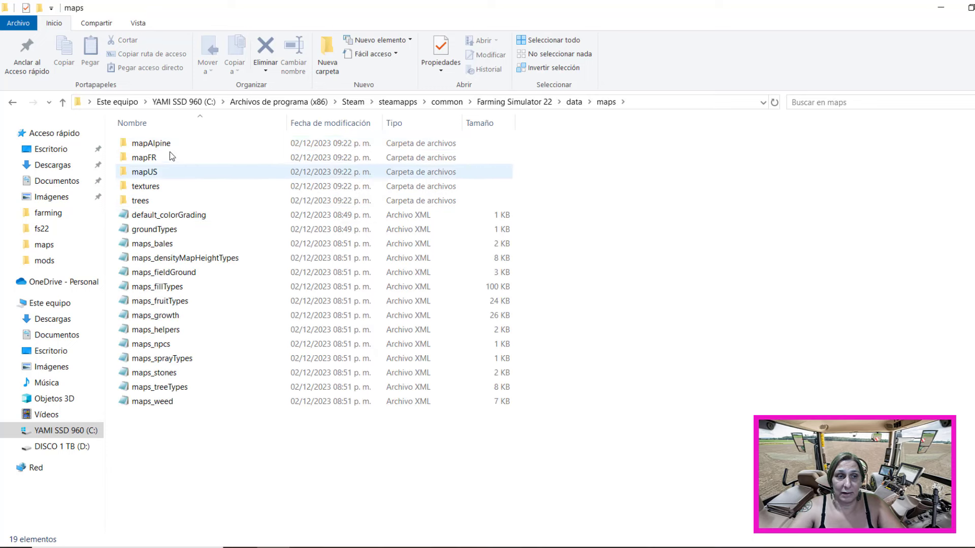
# Look over the base game's map folders, including mapUS, and open the maps_growth XML file in Notepad
pyautogui.moveTo(147, 172)
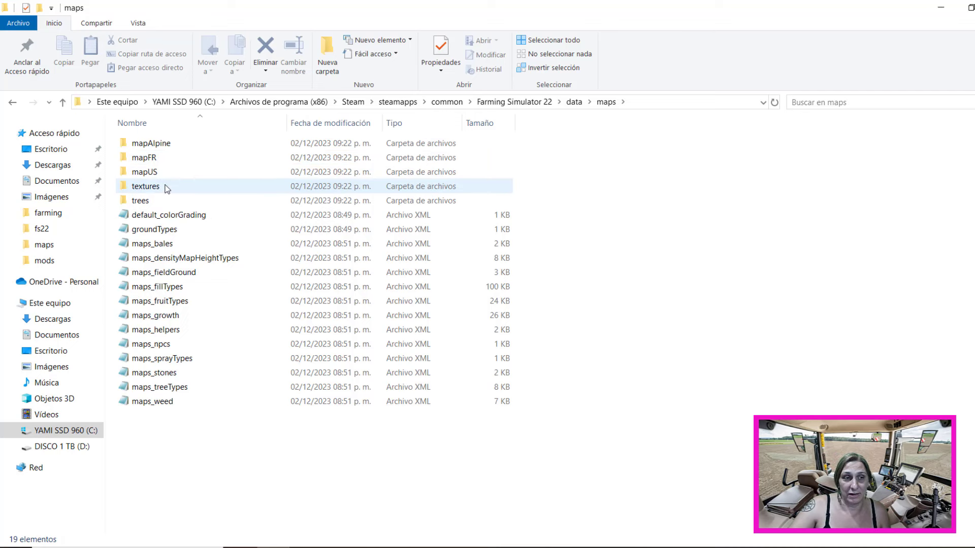
pyautogui.click(218, 172)
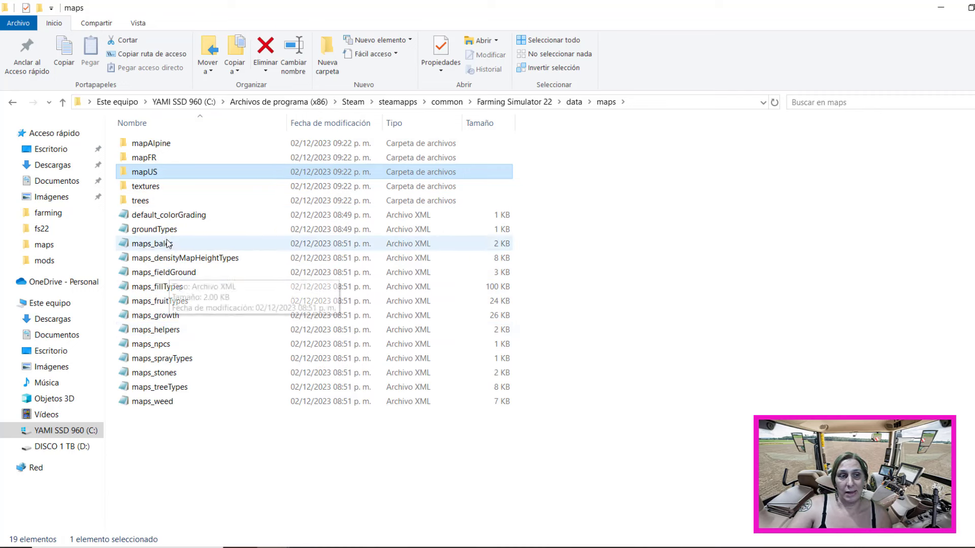
pyautogui.doubleClick(178, 318)
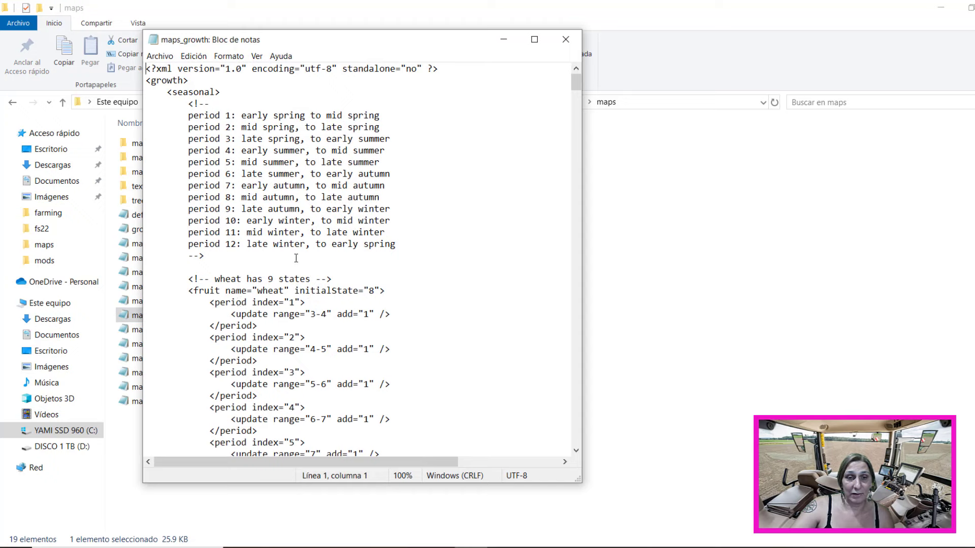
# Examine the growth periods of wheat, barley and canola in the open maps_growth file, and close Notepad
pyautogui.scroll(-10, 296, 258)
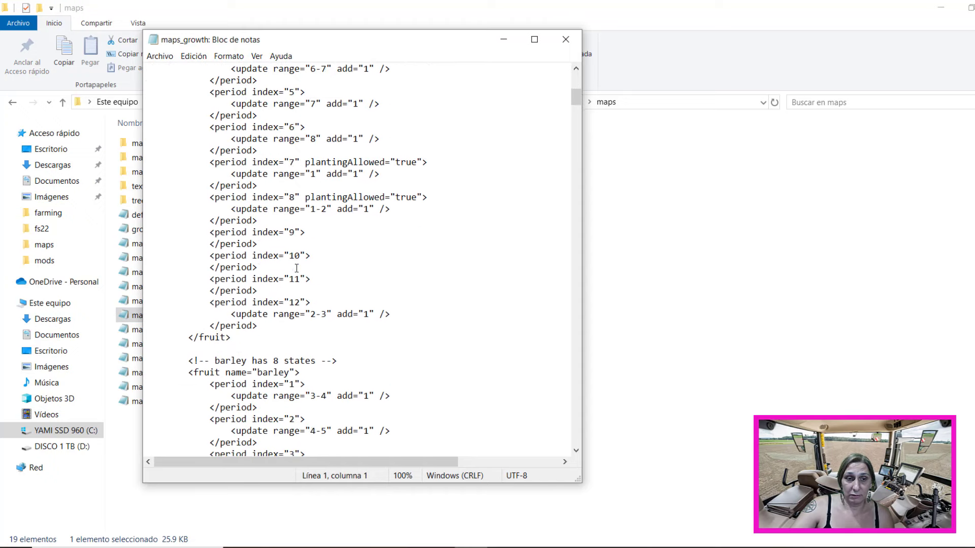
pyautogui.scroll(-12, 297, 269)
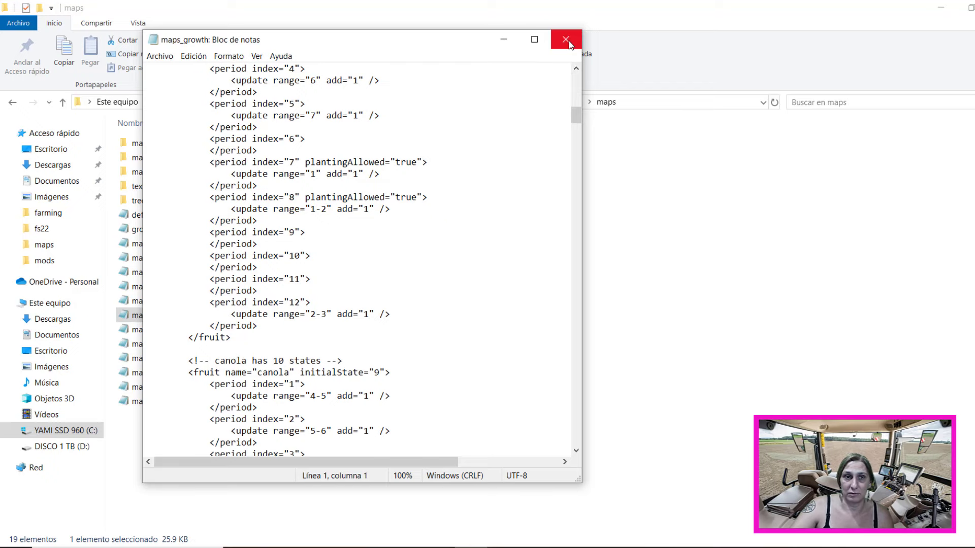
pyautogui.click(566, 40)
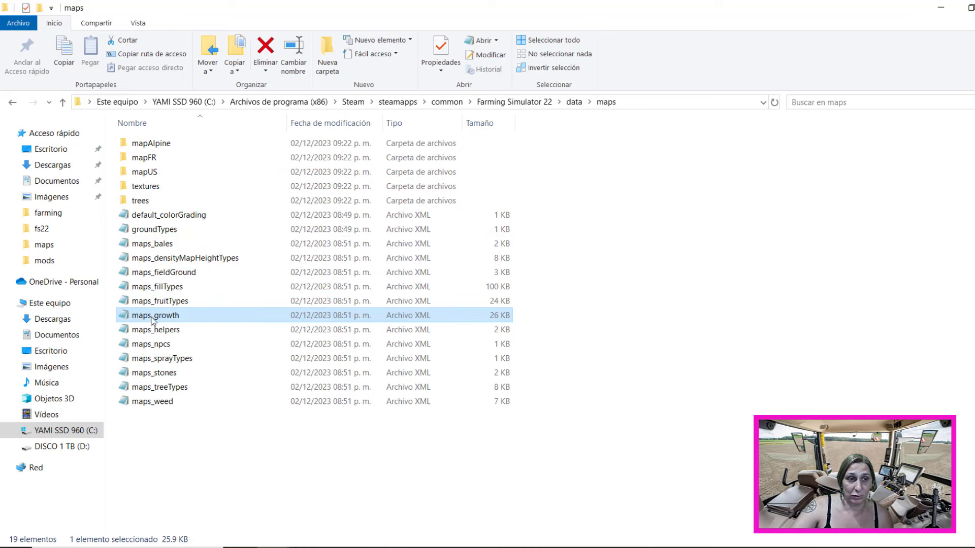
# Open the environment XML file from the mapUS folder in Notepad, look at its contents and close it
pyautogui.doubleClick(152, 173)
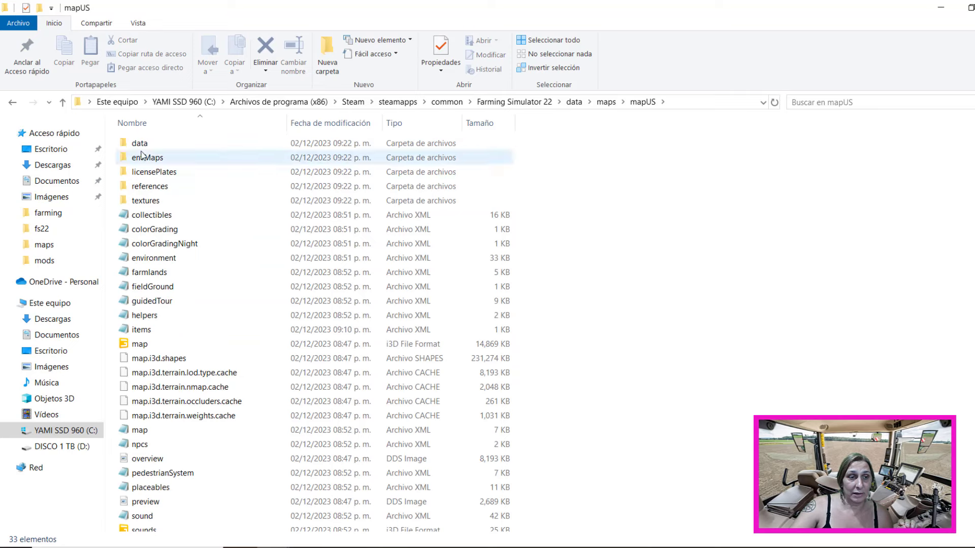
pyautogui.doubleClick(160, 260)
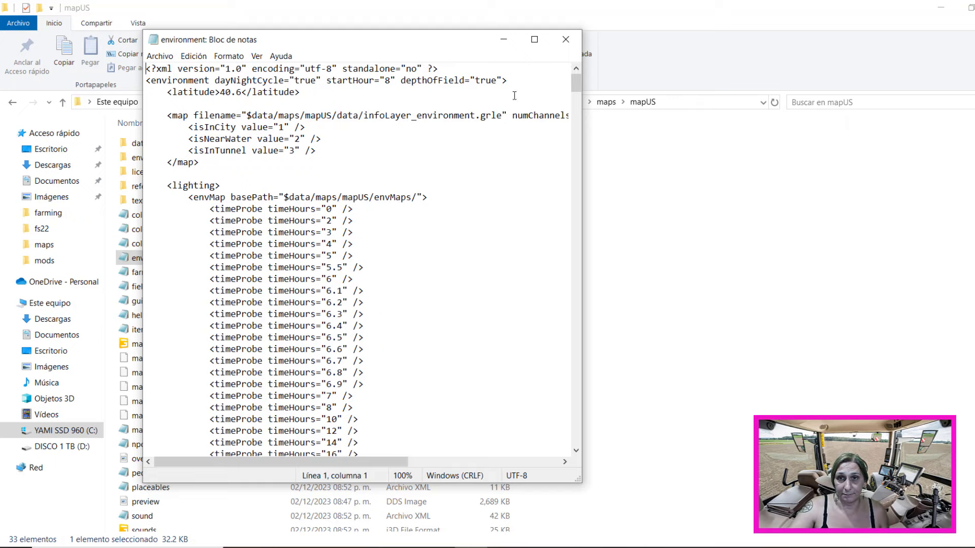
pyautogui.click(565, 40)
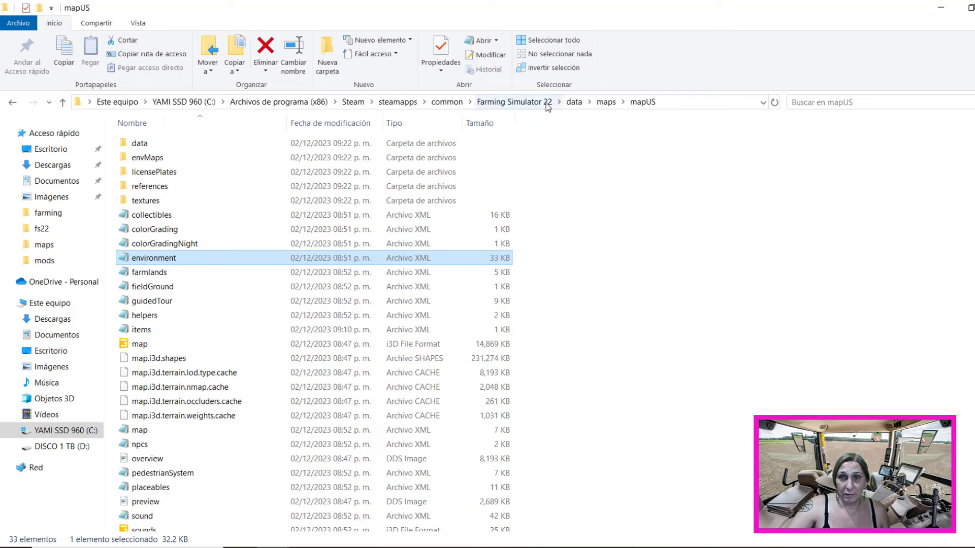
# Create a new folder inside the game's data\maps folder, keeping the default name Nueva carpeta
pyautogui.click(606, 101)
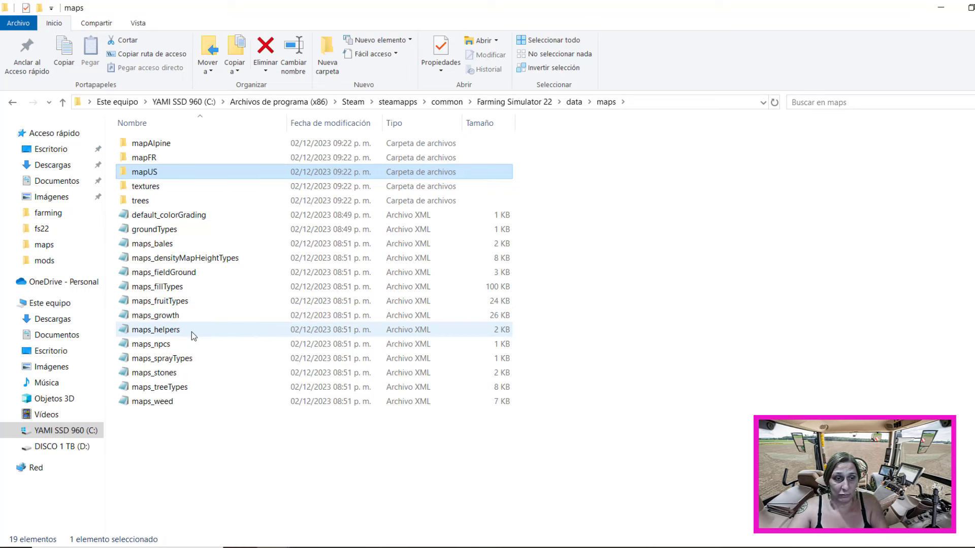
pyautogui.rightClick(181, 316)
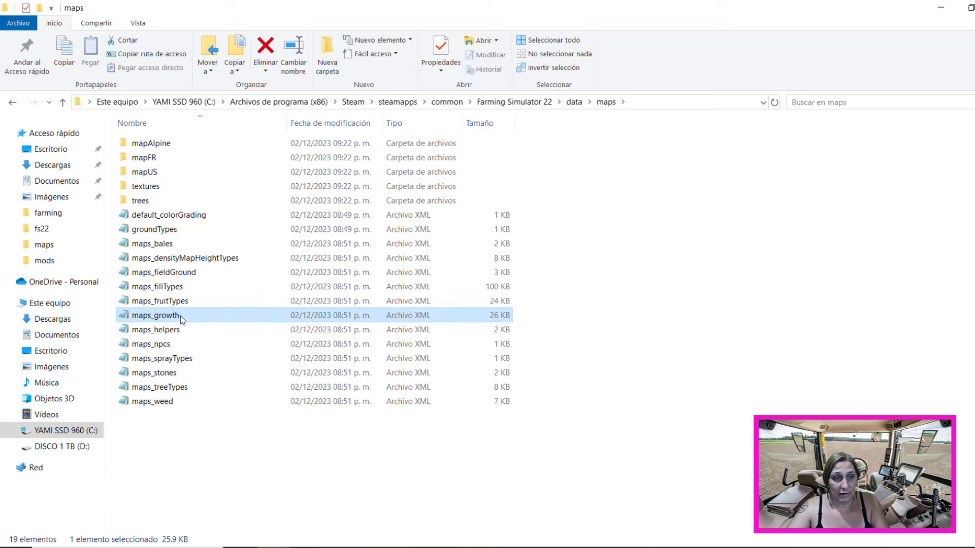
pyautogui.click(903, 405)
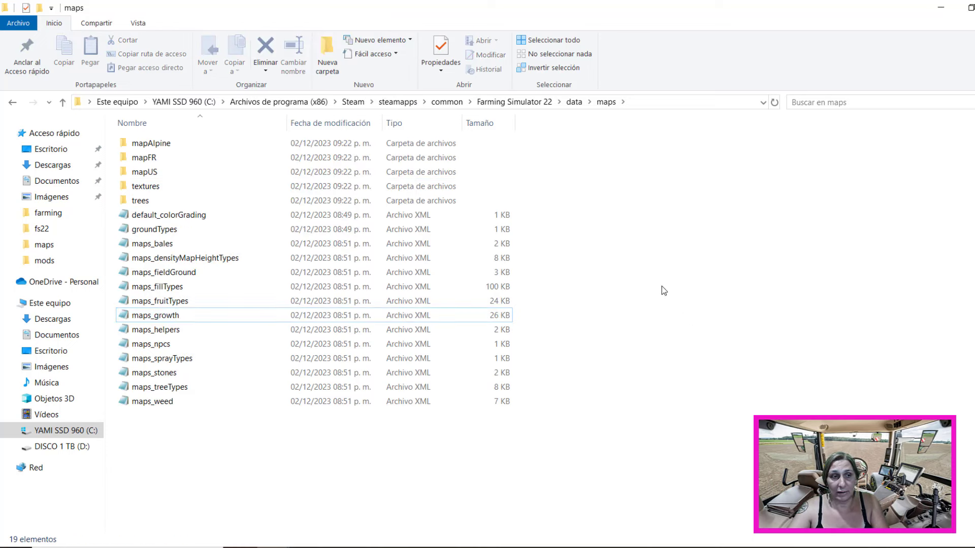
pyautogui.rightClick(626, 233)
pyautogui.moveTo(677, 422)
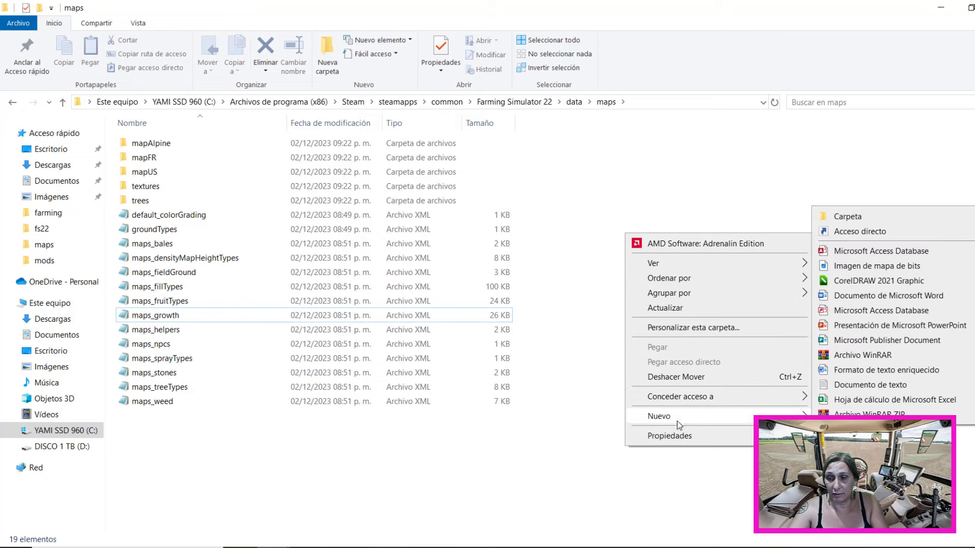
pyautogui.click(863, 217)
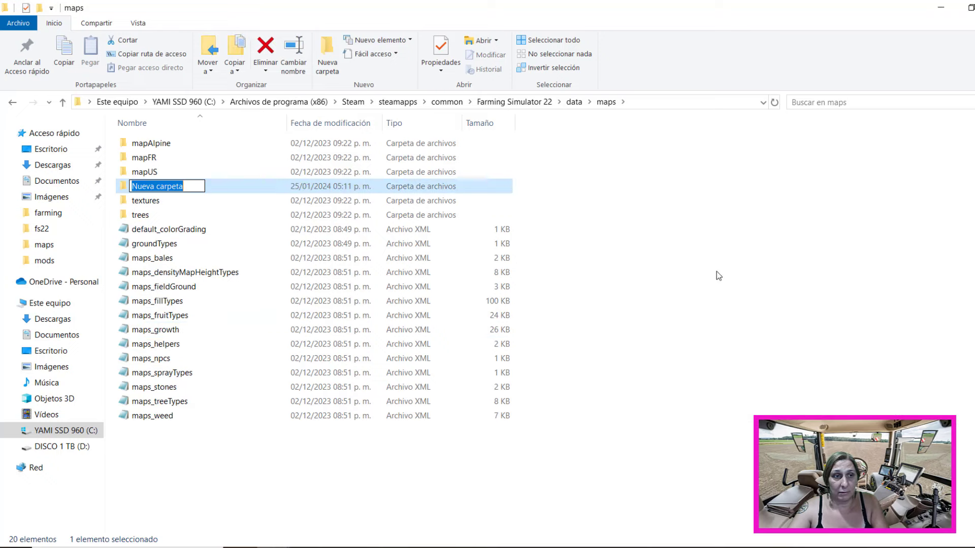
pyautogui.click(624, 235)
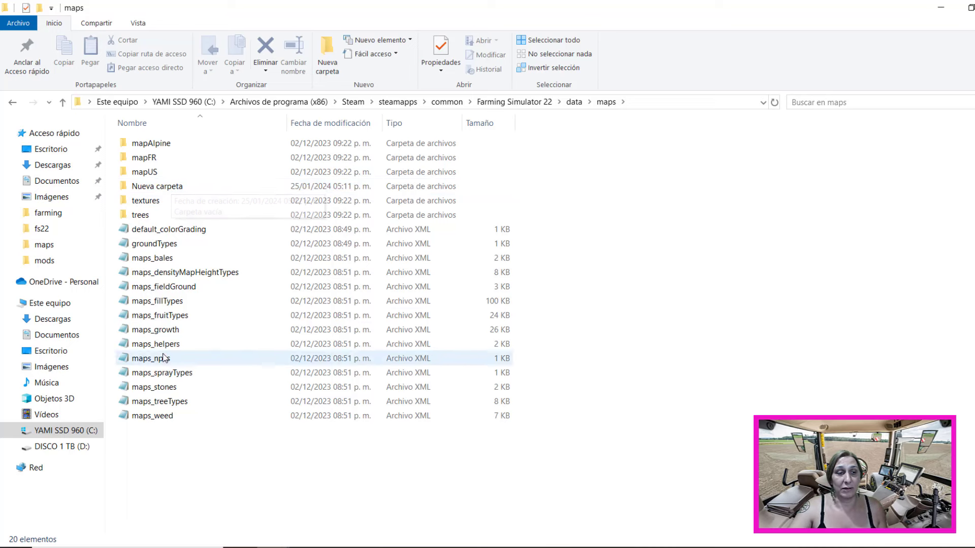
# Copy the original maps_growth XML file from the maps folder into Nueva carpeta as a backup
pyautogui.click(164, 333)
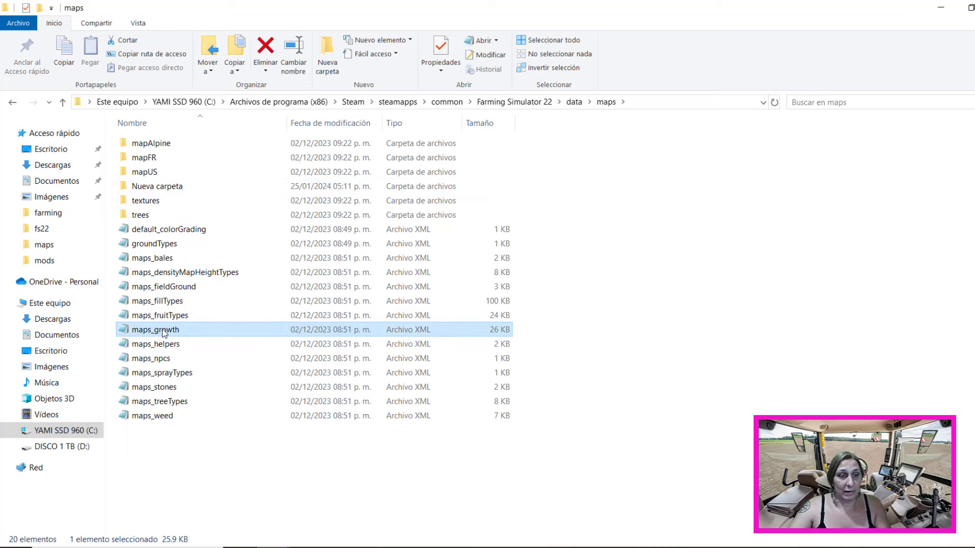
pyautogui.rightClick(164, 333)
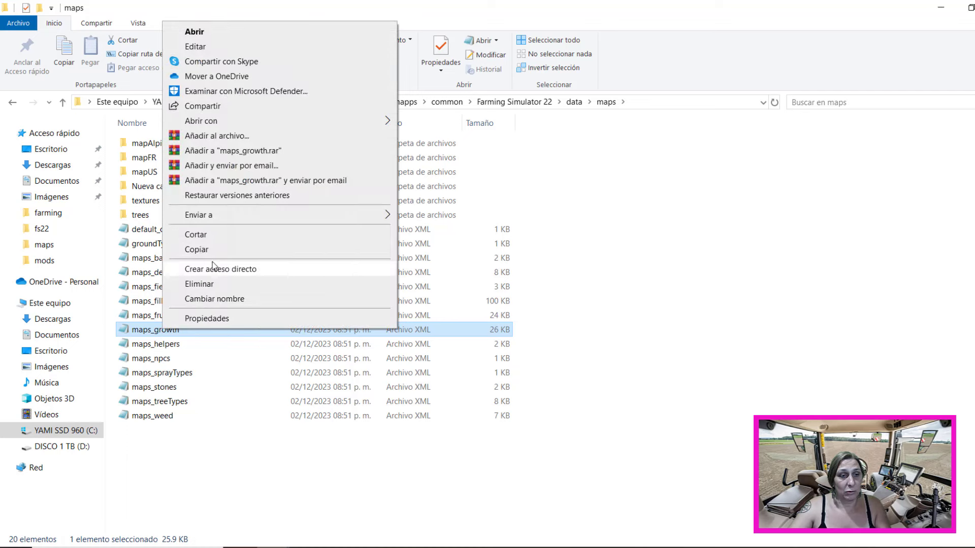
pyautogui.click(218, 248)
pyautogui.click(178, 187)
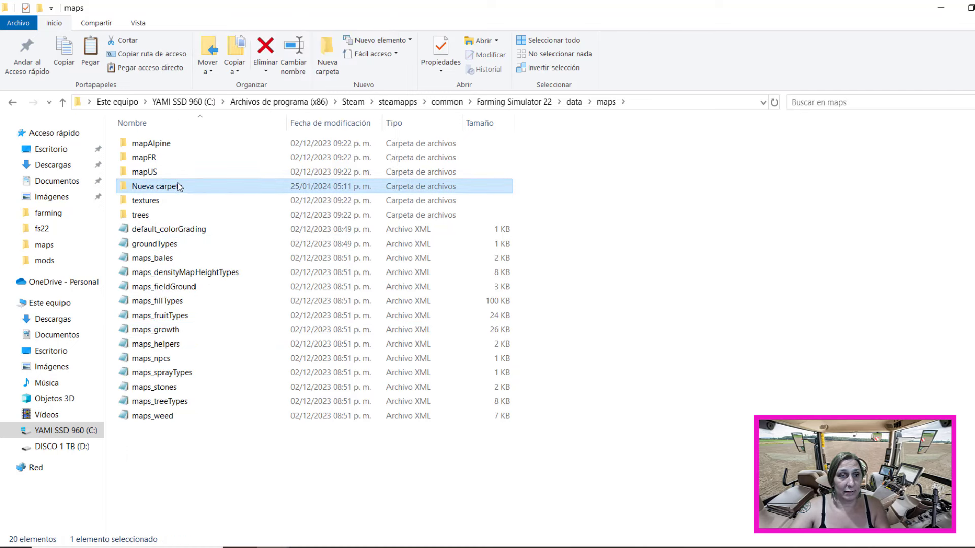
pyautogui.doubleClick(178, 187)
pyautogui.rightClick(193, 212)
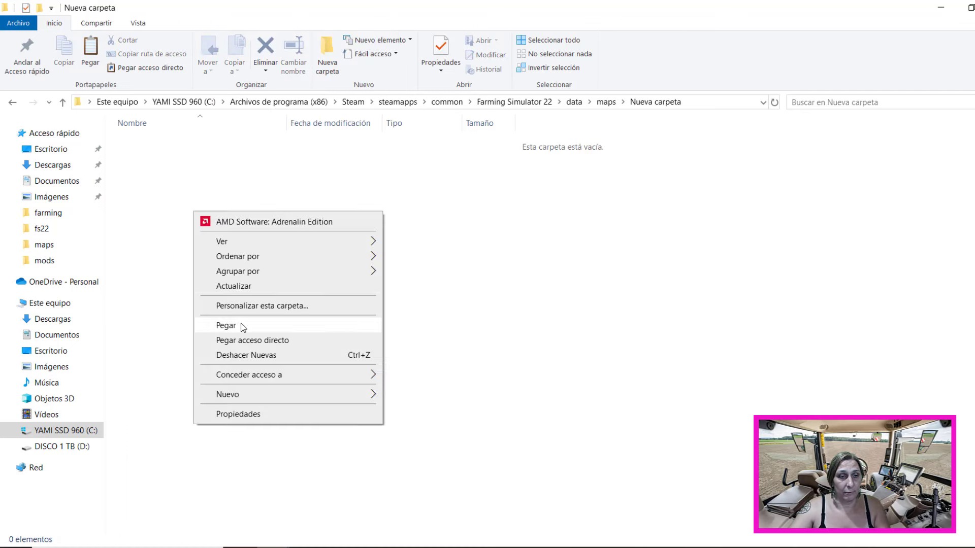
pyautogui.click(224, 321)
# Copy the original environment XML file from the mapUS folder into Nueva carpeta
pyautogui.click(13, 102)
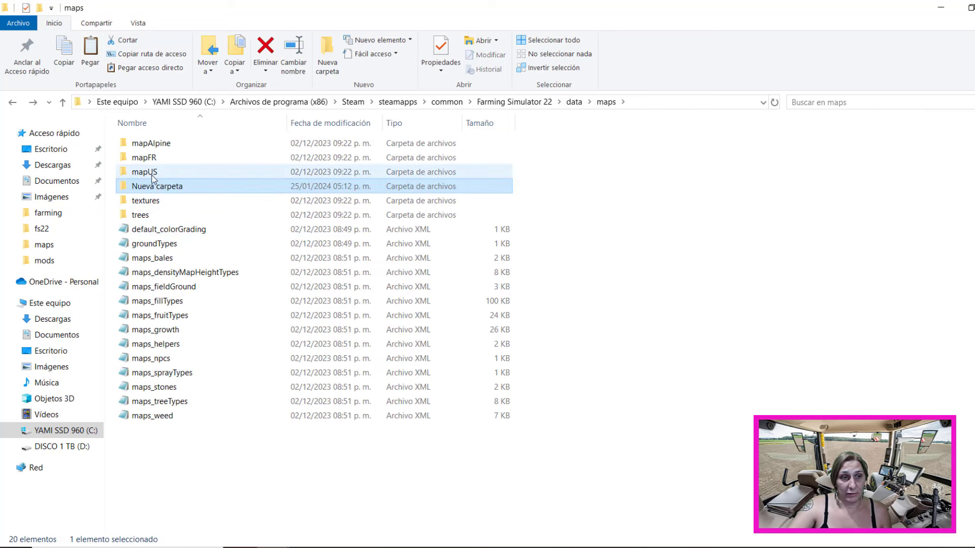
pyautogui.doubleClick(148, 173)
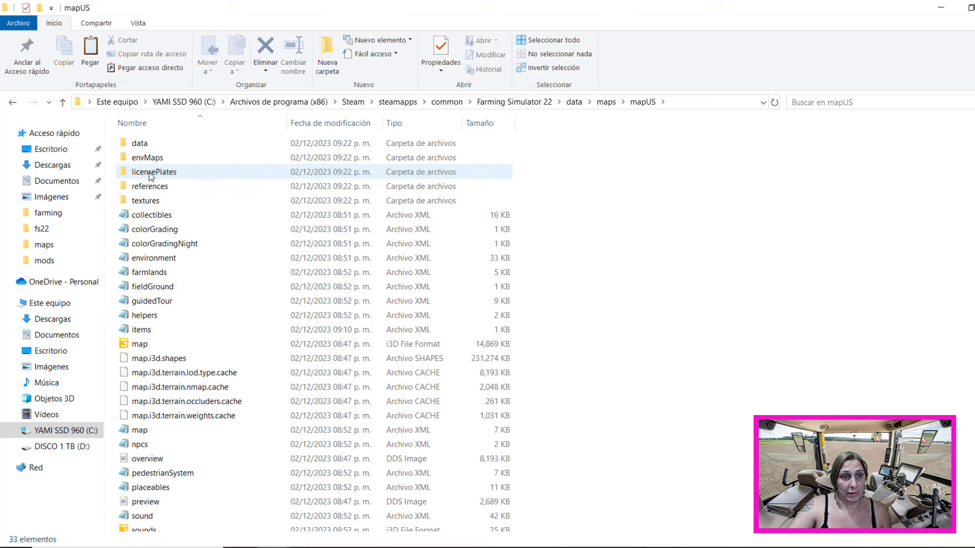
pyautogui.click(154, 259)
pyautogui.rightClick(154, 260)
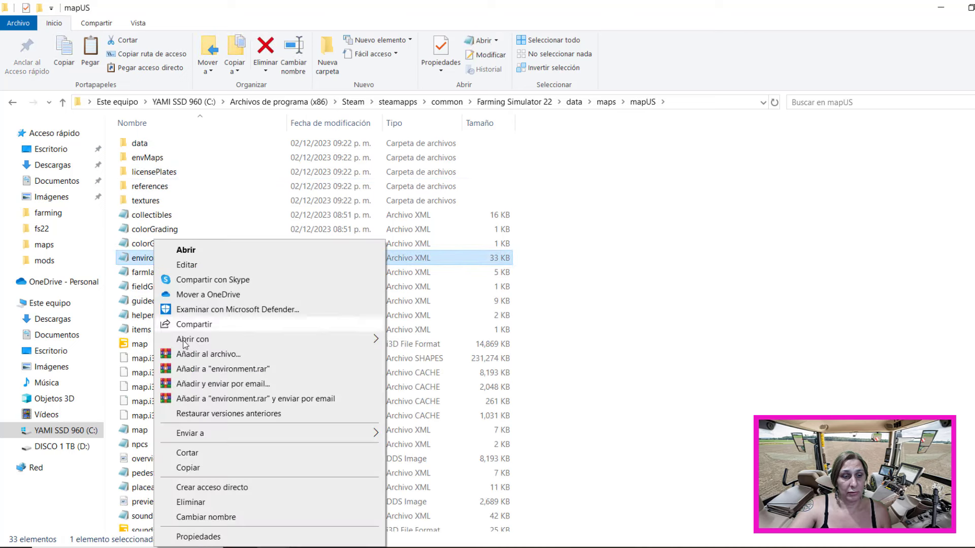
pyautogui.click(188, 469)
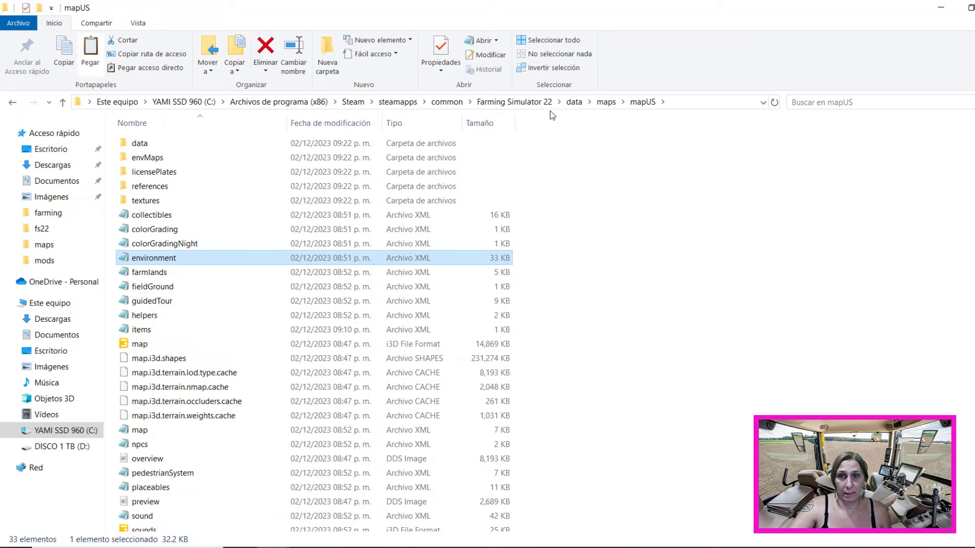
pyautogui.click(13, 103)
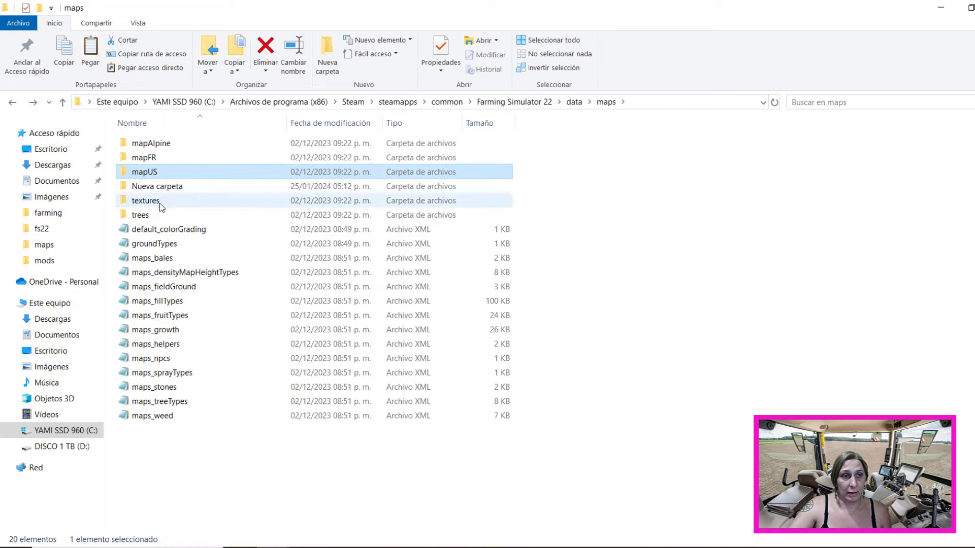
pyautogui.doubleClick(160, 191)
pyautogui.rightClick(207, 280)
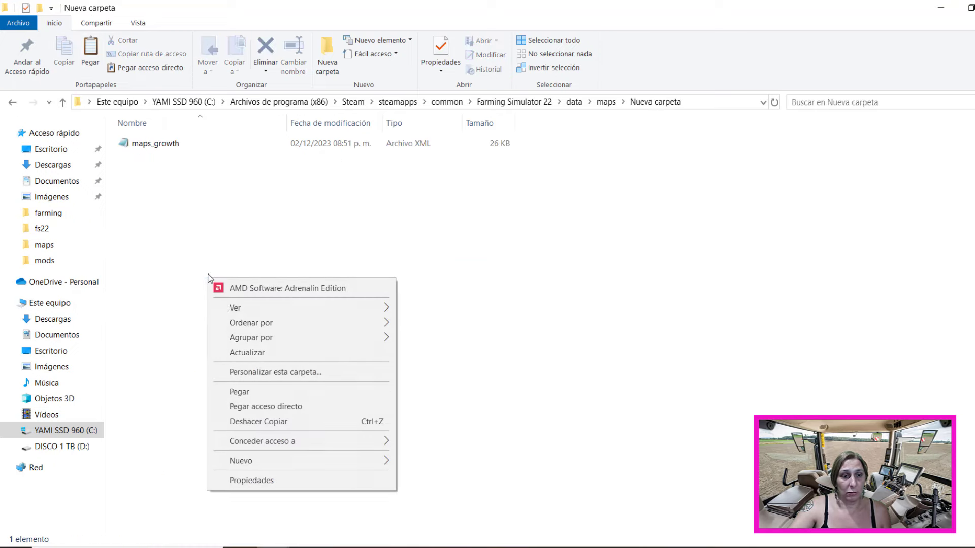
pyautogui.click(241, 392)
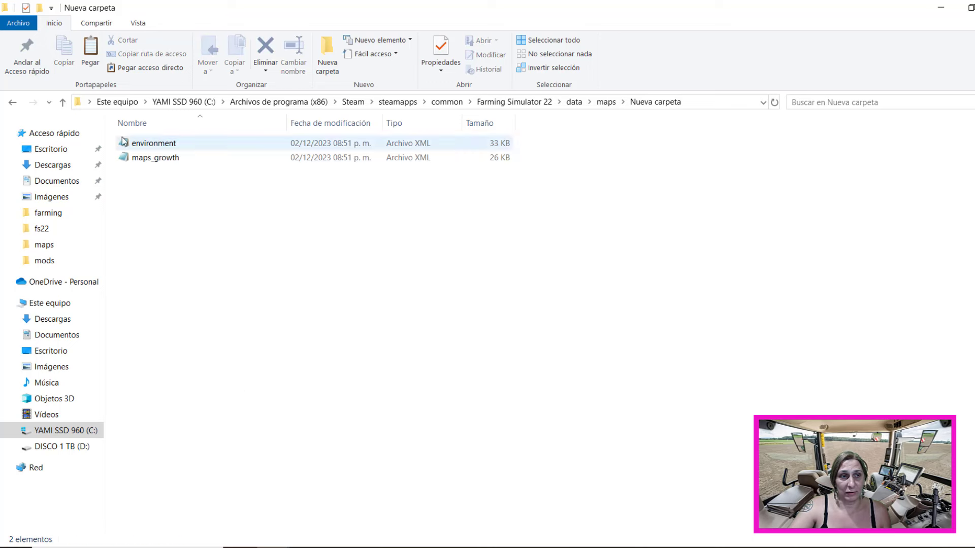
# Copy the environment XML file from the mod recomendados folder into the game's mapUS folder, replacing the existing file
pyautogui.click(13, 103)
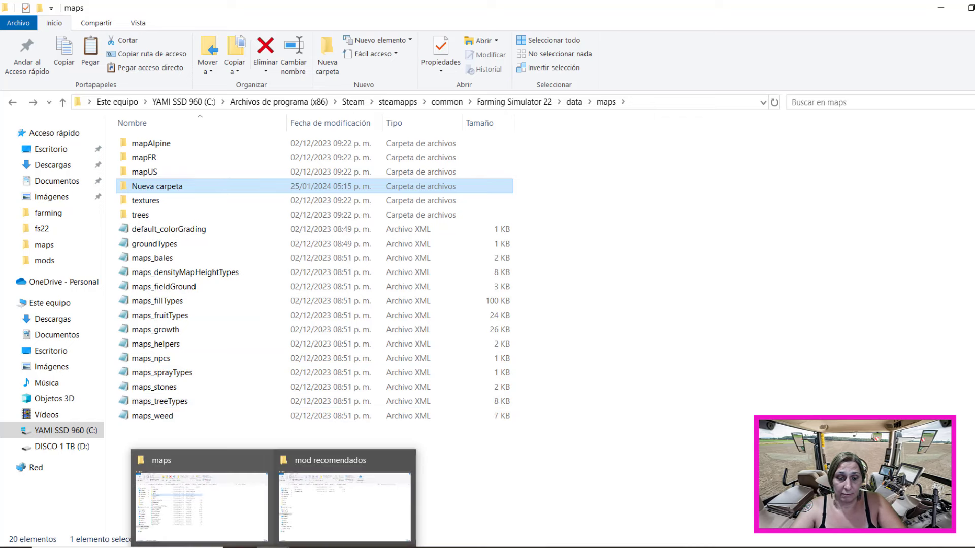
pyautogui.click(316, 517)
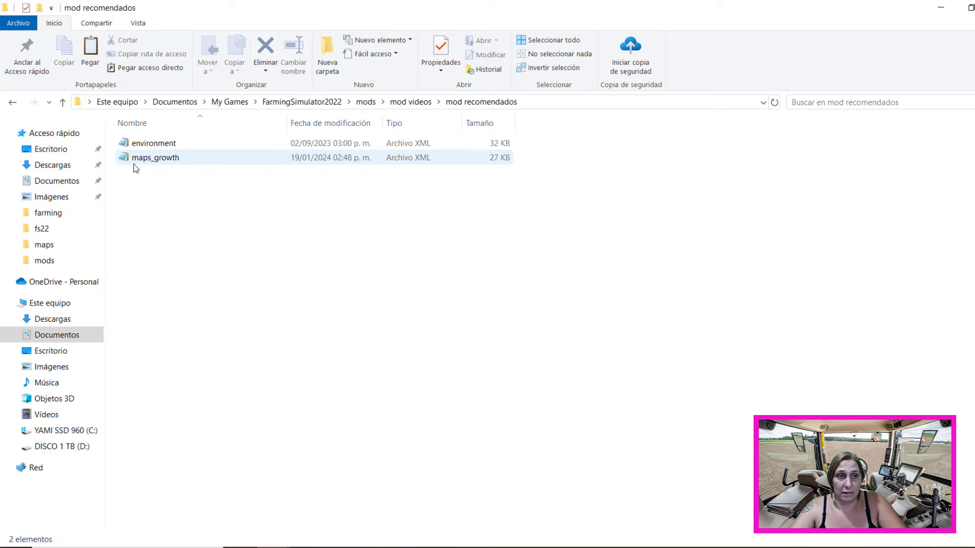
pyautogui.click(147, 144)
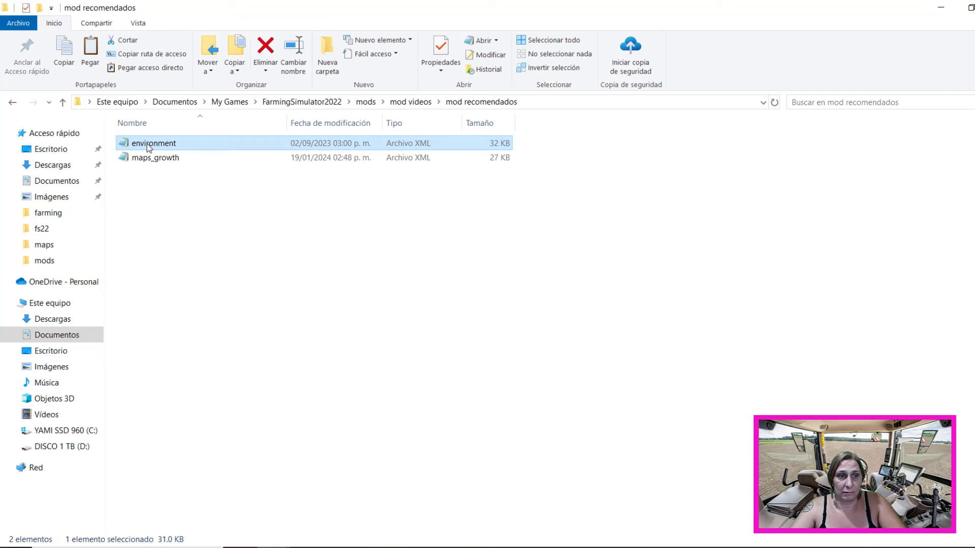
pyautogui.rightClick(147, 144)
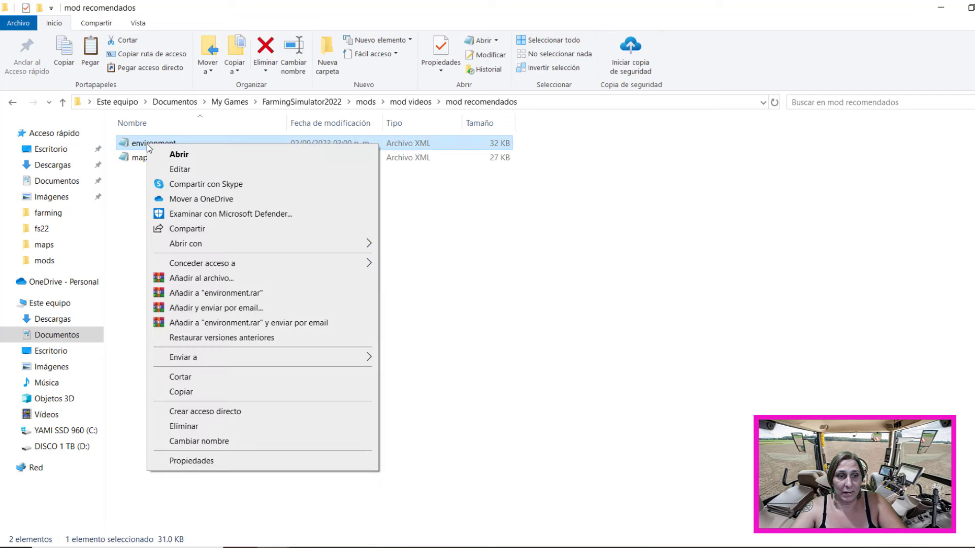
pyautogui.click(181, 391)
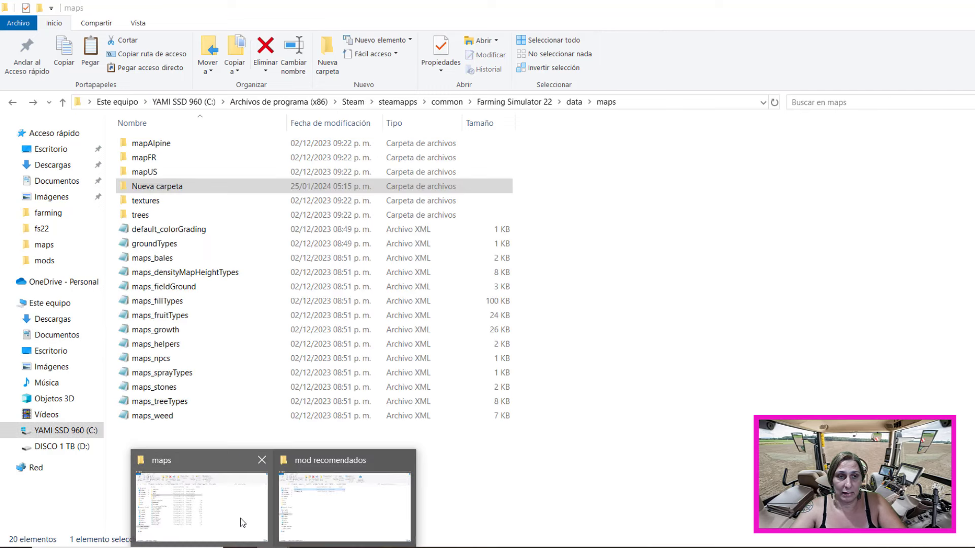
pyautogui.click(243, 523)
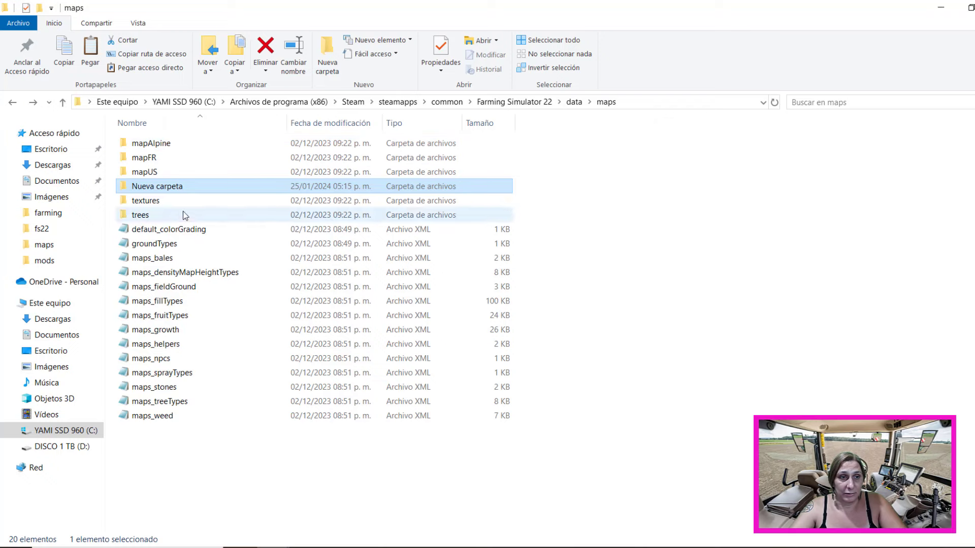
pyautogui.doubleClick(147, 175)
pyautogui.rightClick(694, 281)
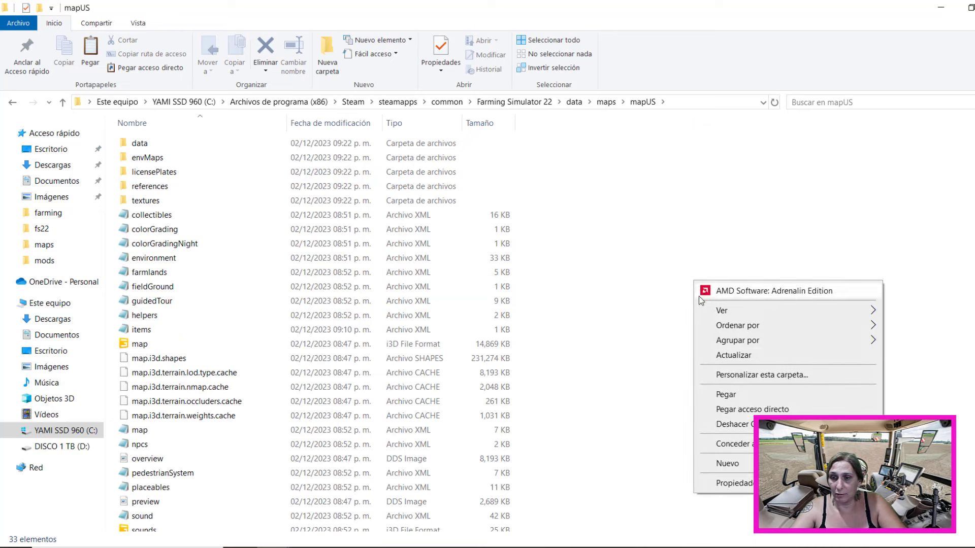
pyautogui.click(726, 394)
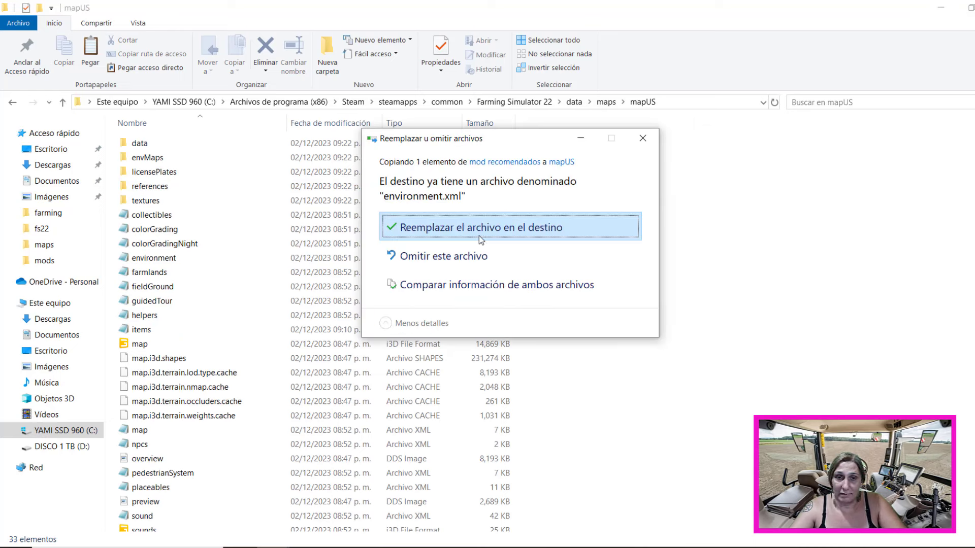
pyautogui.click(434, 228)
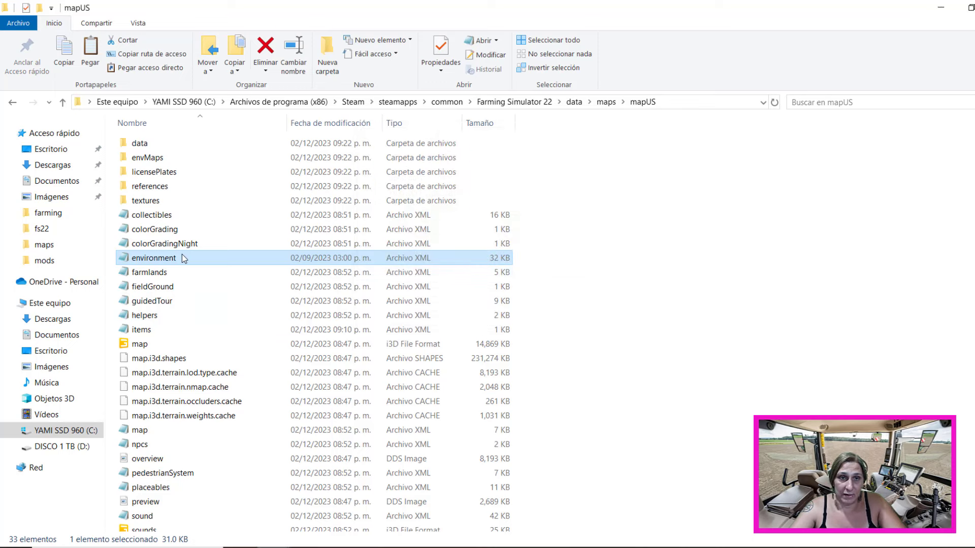
# Copy the maps_growth XML file from the mod recomendados folder into the game's data\maps folder, replacing the existing file
pyautogui.click(20, 105)
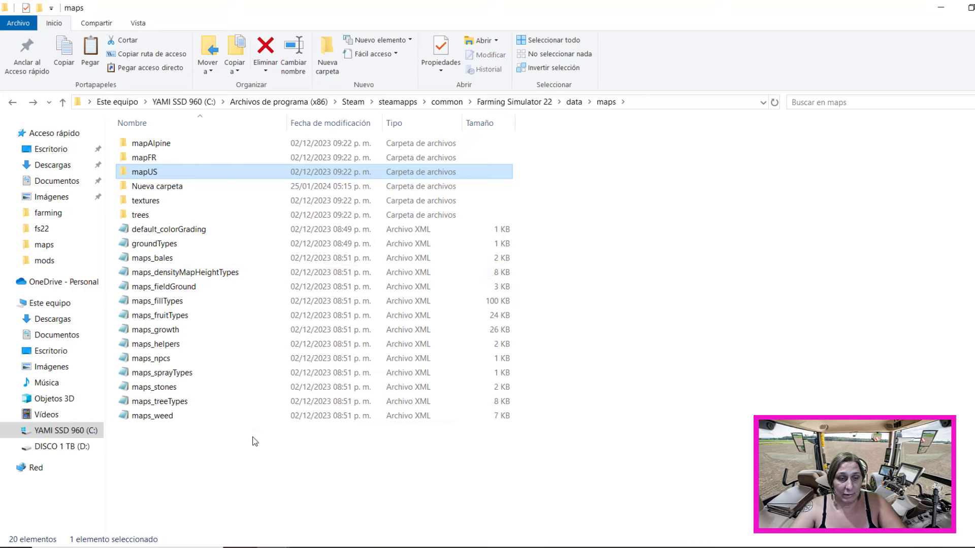
pyautogui.click(333, 518)
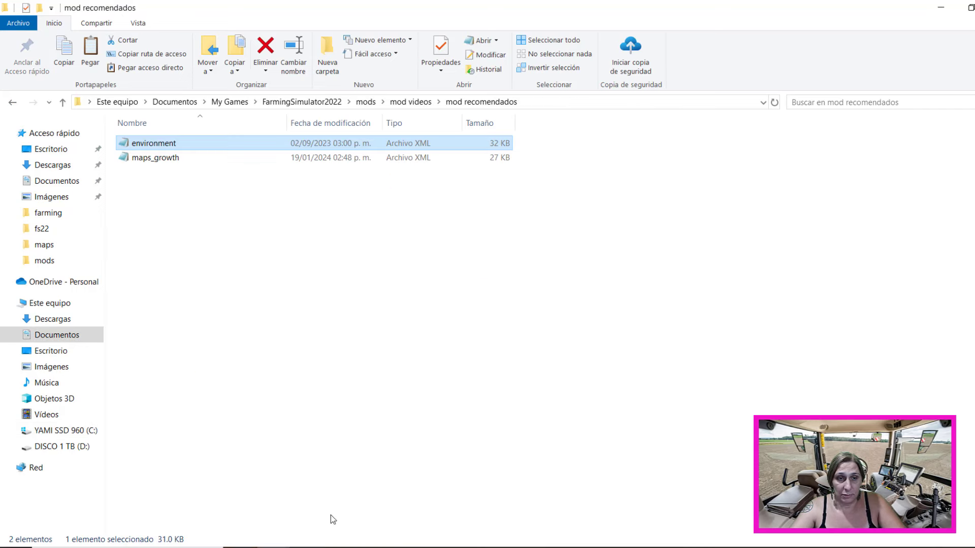
pyautogui.click(171, 159)
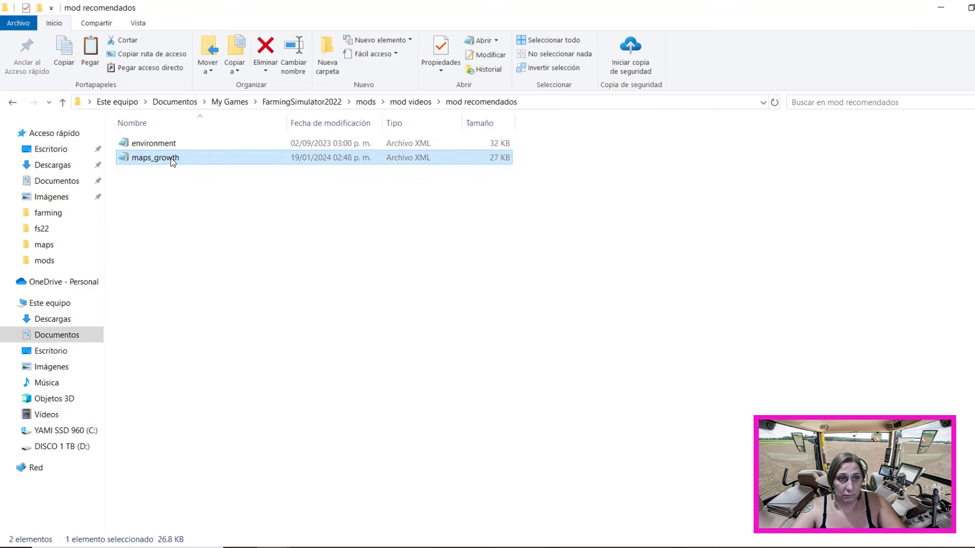
pyautogui.rightClick(171, 157)
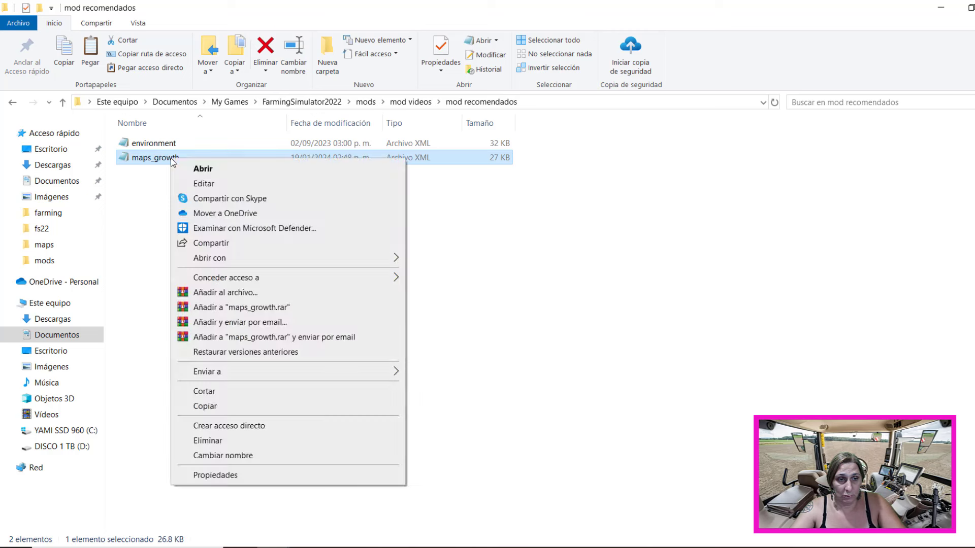
pyautogui.click(217, 407)
pyautogui.moveTo(275, 546)
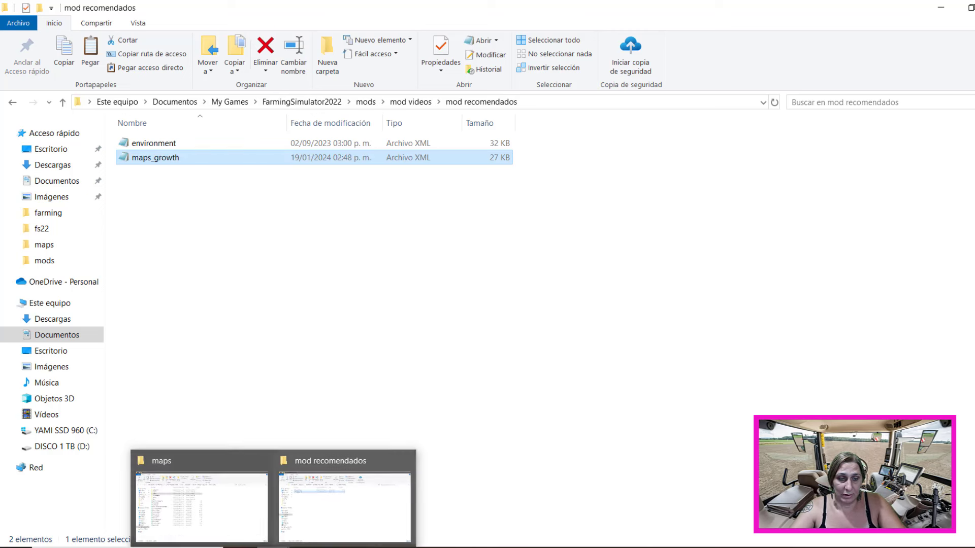
pyautogui.click(246, 519)
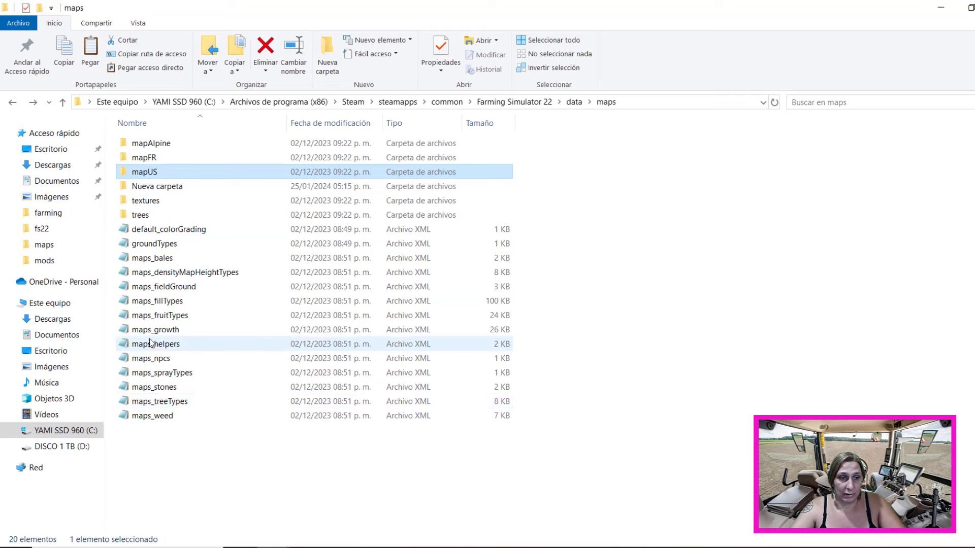
pyautogui.click(623, 328)
pyautogui.rightClick(623, 328)
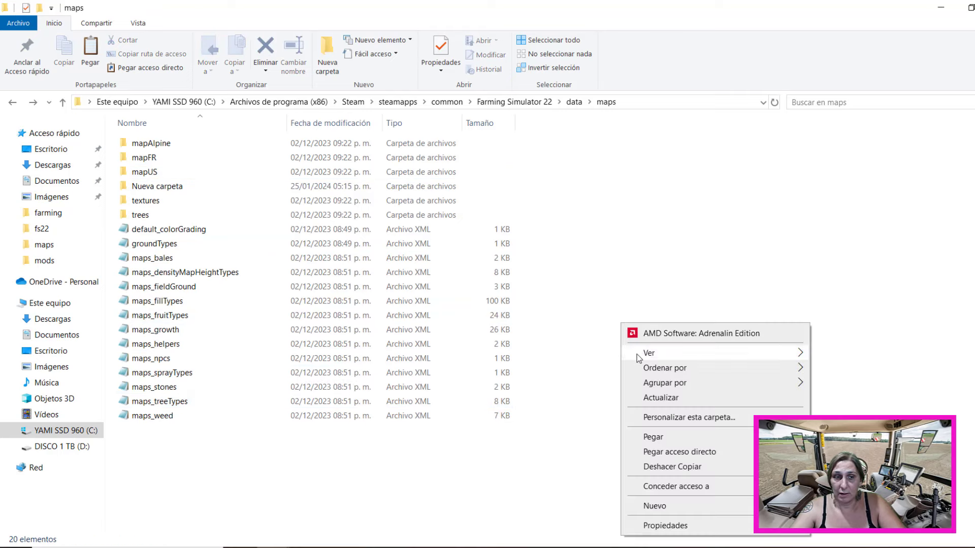
pyautogui.click(657, 438)
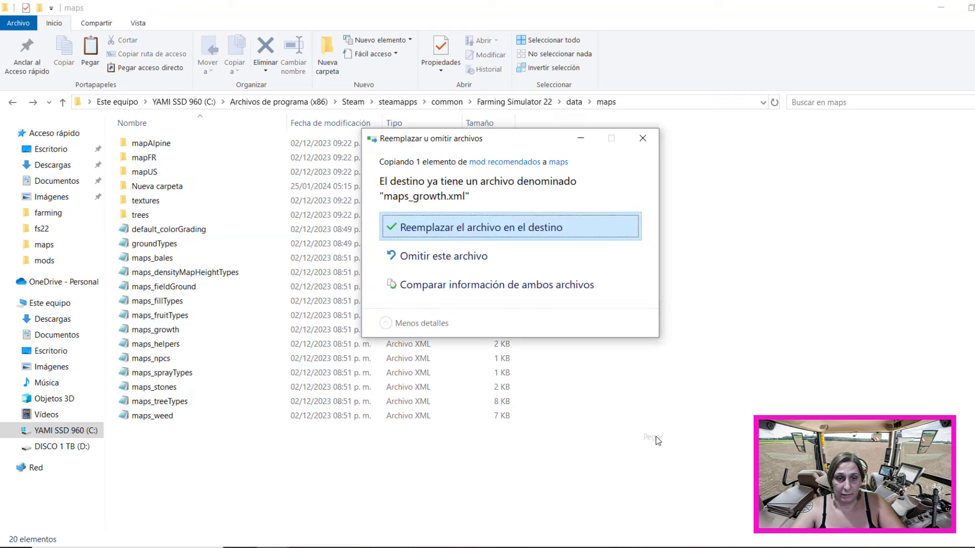
pyautogui.click(452, 228)
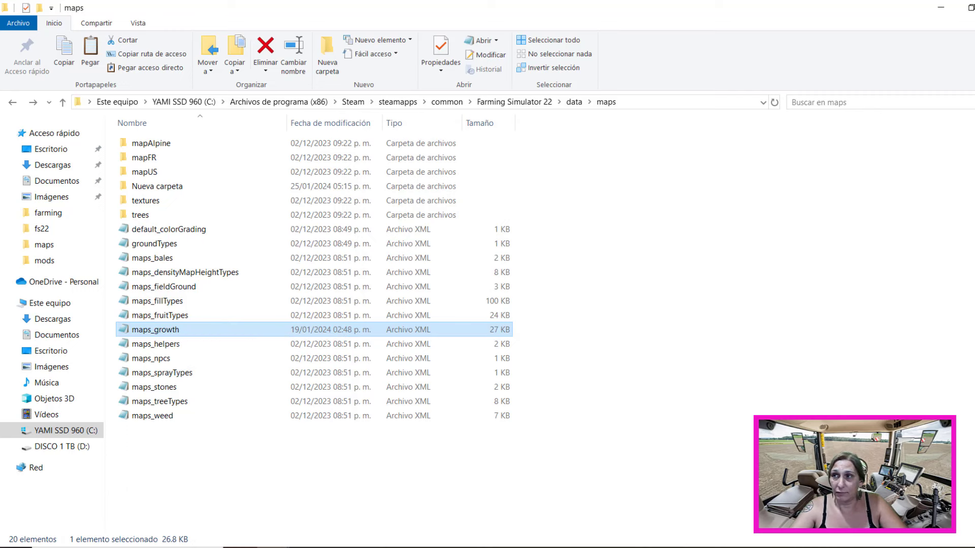
# Switch to Farming Simulator 22 and start the saved career Partida 1 on Elmcreek, accepting the missing content and selecting no mods or DLC
pyautogui.click(941, 7)
pyautogui.click(941, 7)
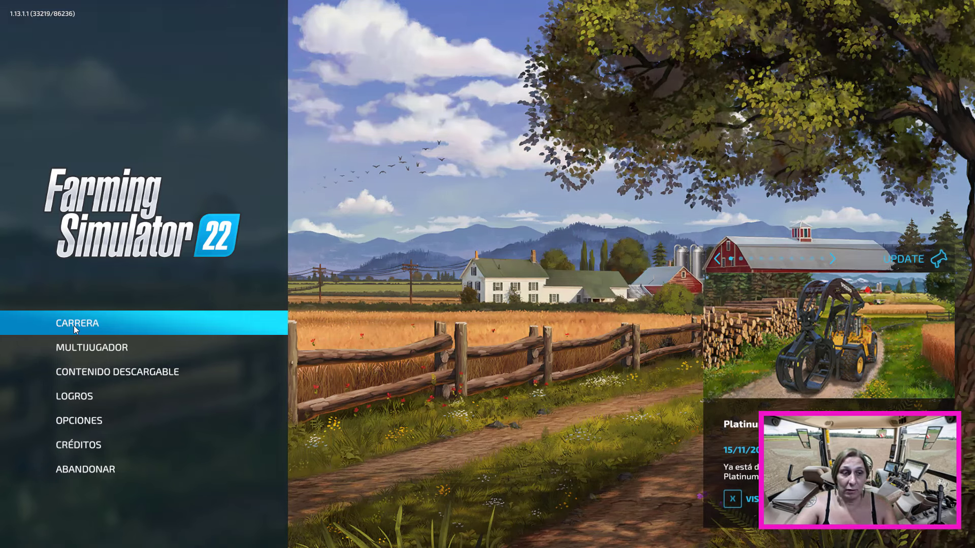
pyautogui.click(74, 327)
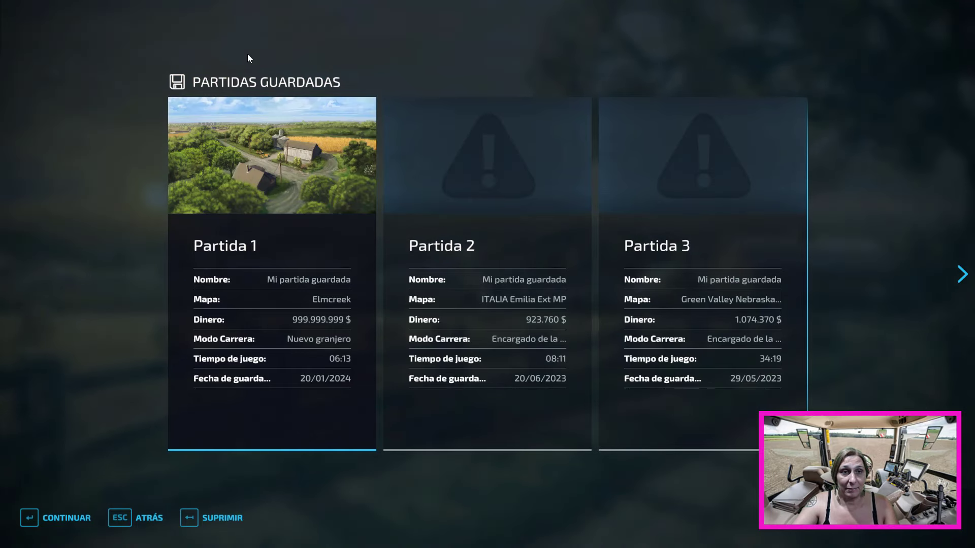
pyautogui.click(272, 329)
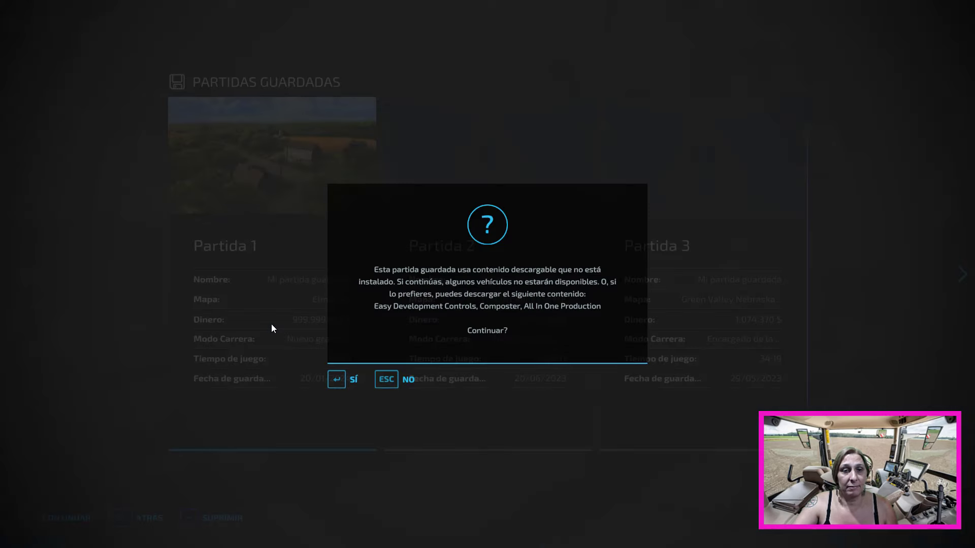
pyautogui.click(336, 382)
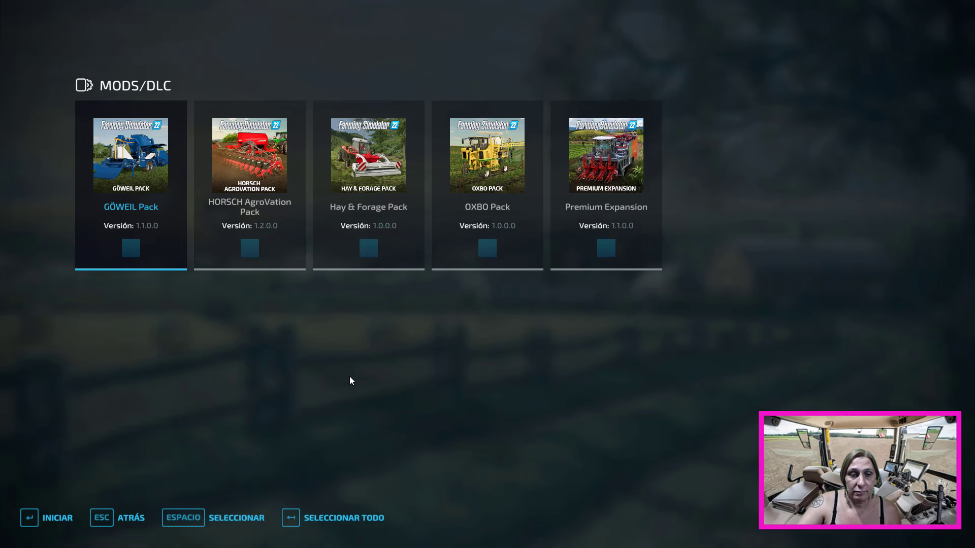
pyautogui.click(62, 516)
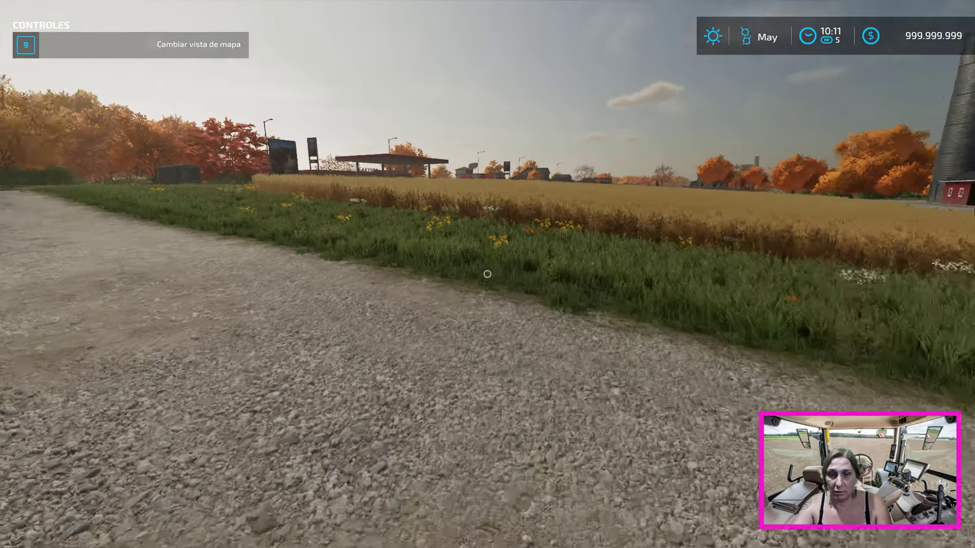
# Open the in-game sowing calendar (Calendario de siembra) to check the crops' months and the order of the seasons
pyautogui.press('w')
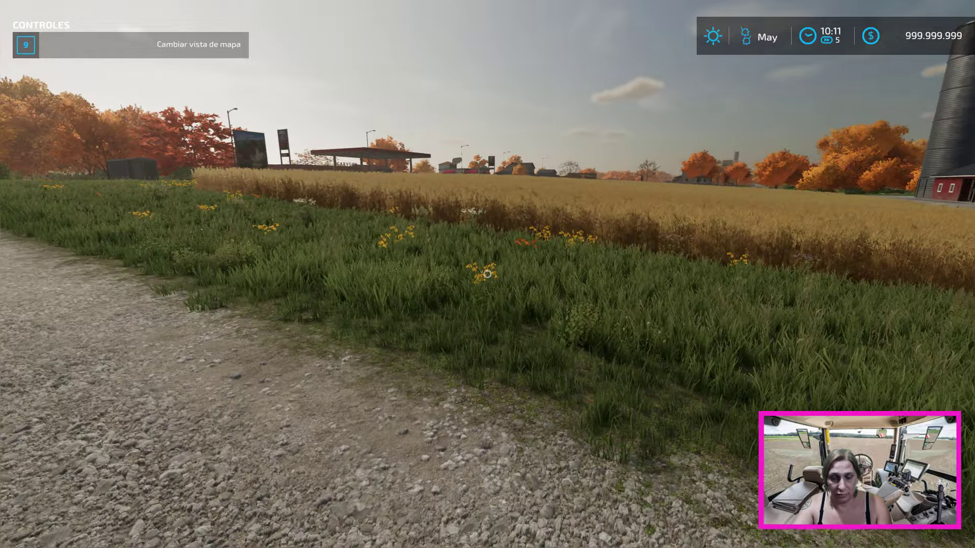
pyautogui.press('Escape')
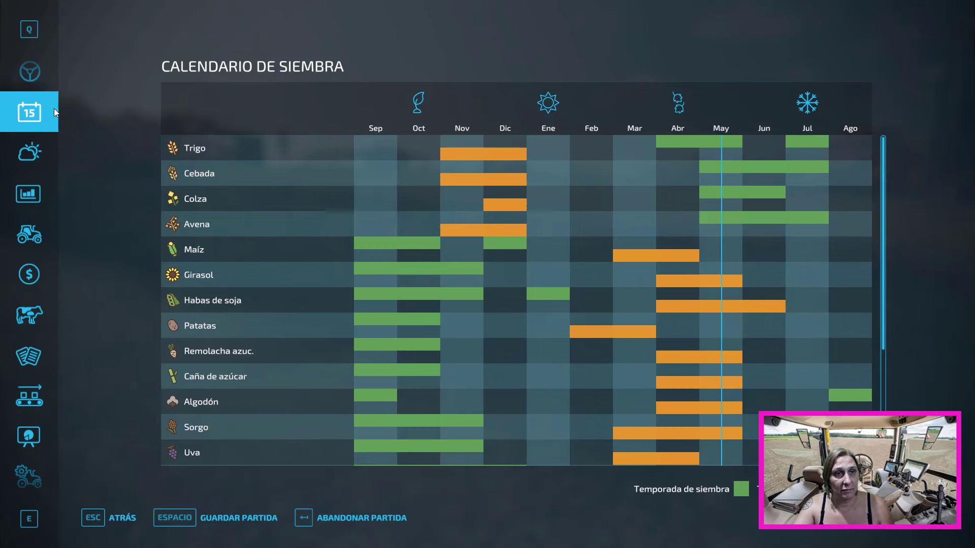
pyautogui.scroll(1, 32, 120)
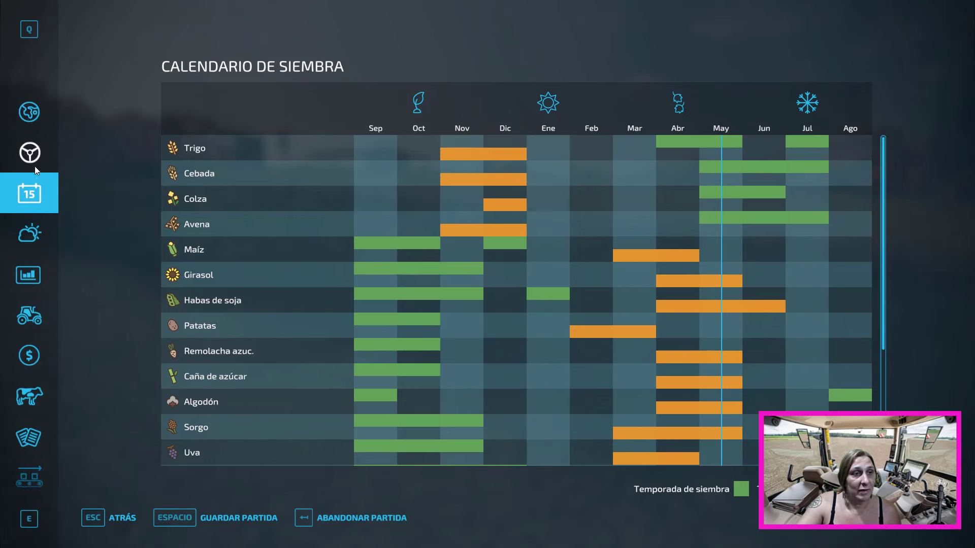